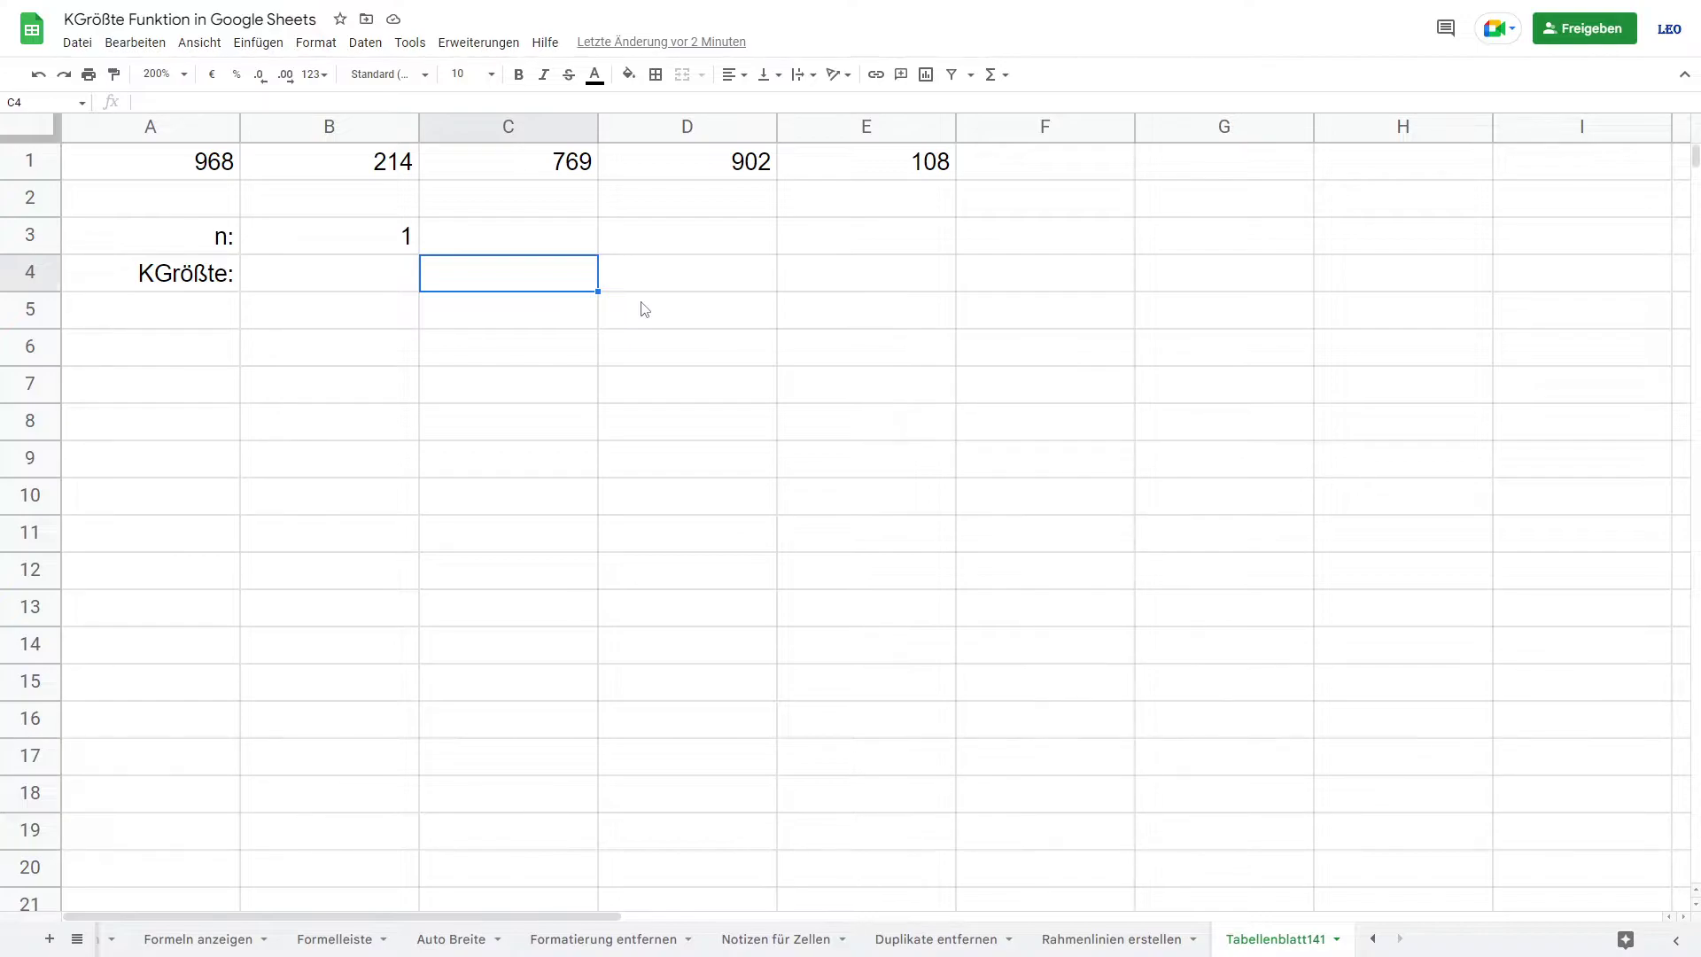
- Select A1:E1 to inspect the =ZUFALLSBEREICH(100;1000) formula behind the random numbers
drag(232, 166, 854, 172)
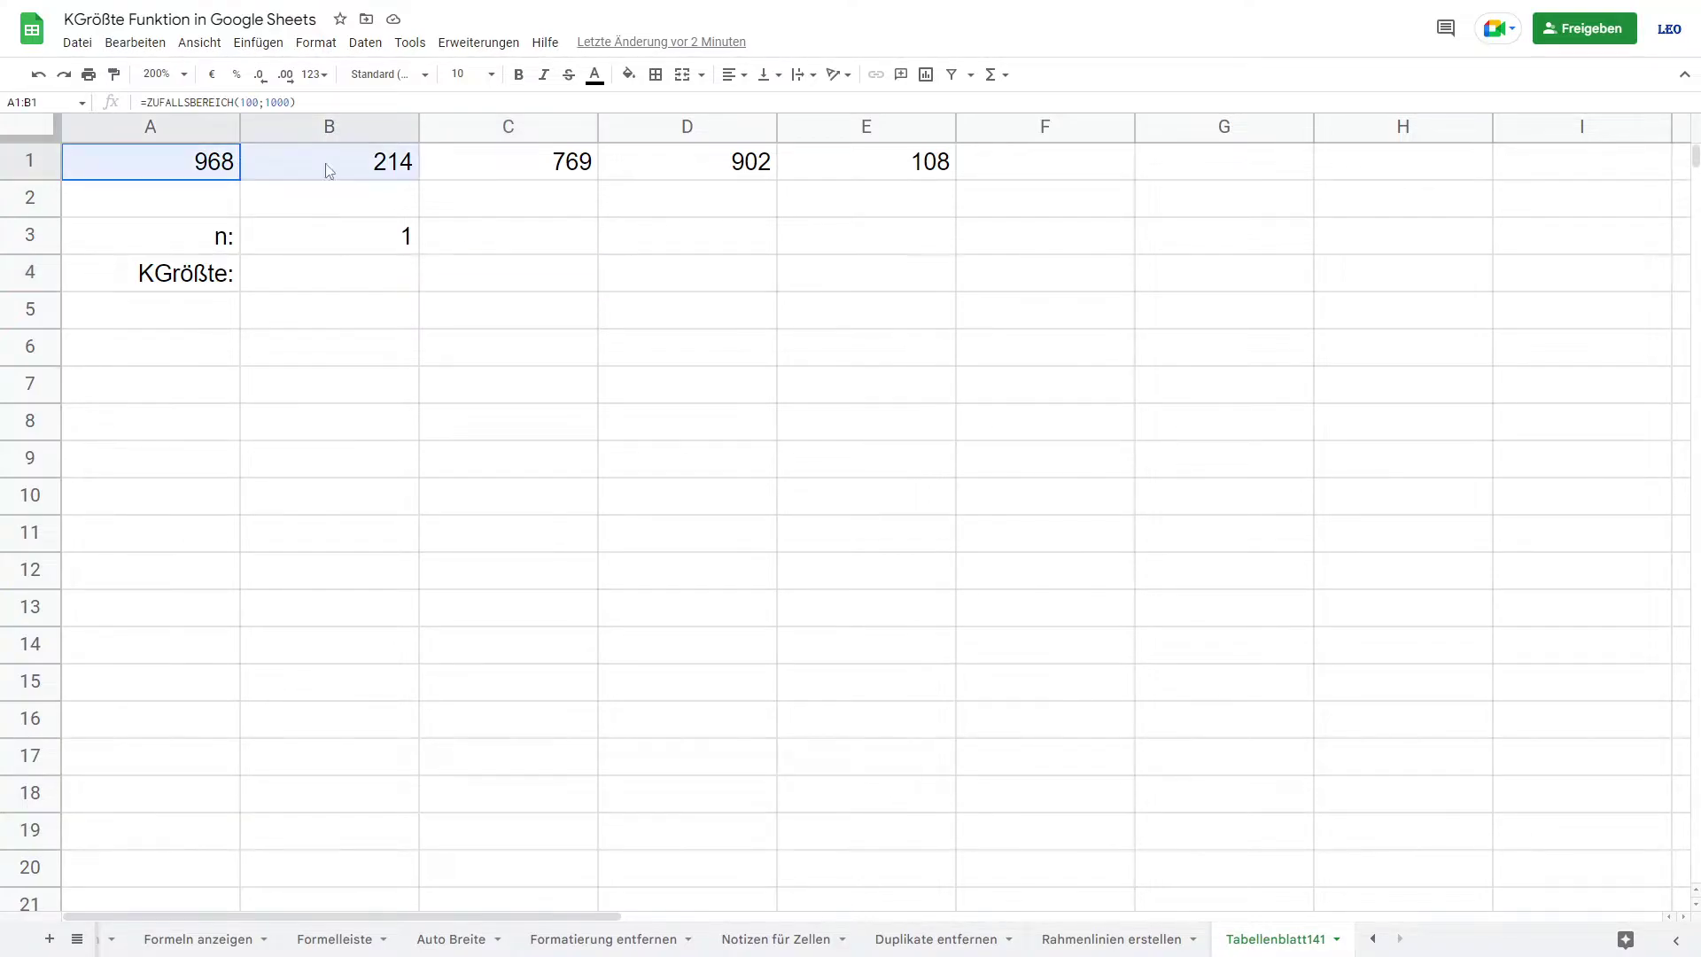
- Review the n: and KGrößte: label cells, then begin typing =KG in B4
click(713, 224)
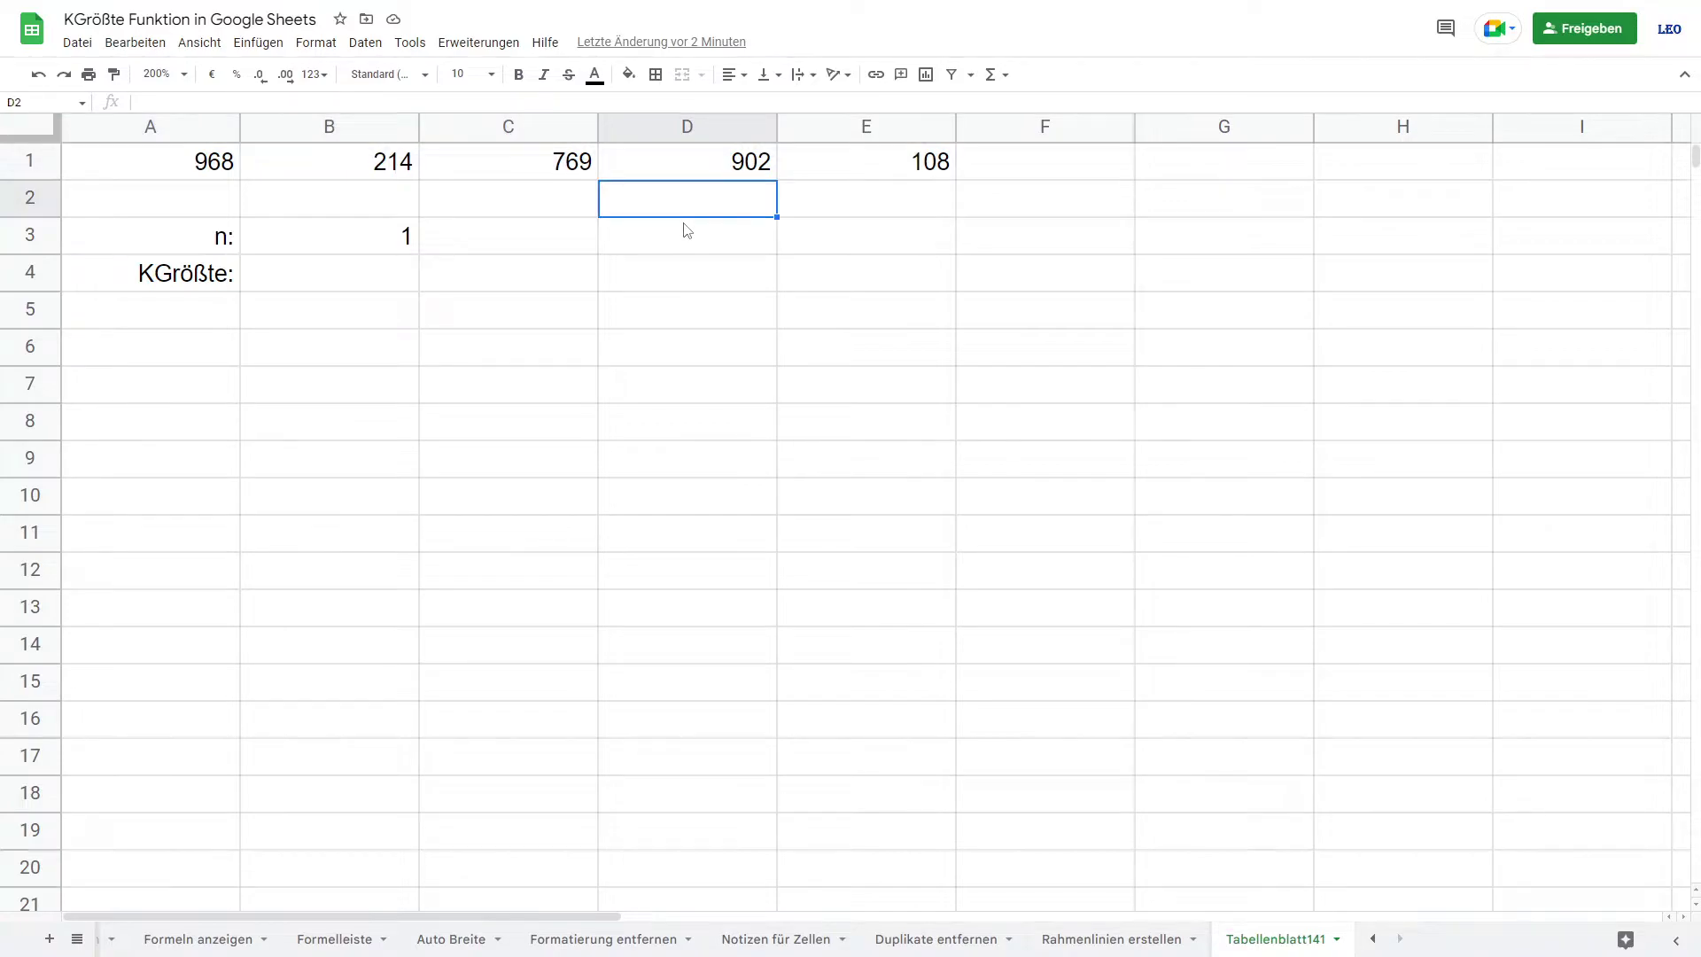
click(330, 249)
click(222, 242)
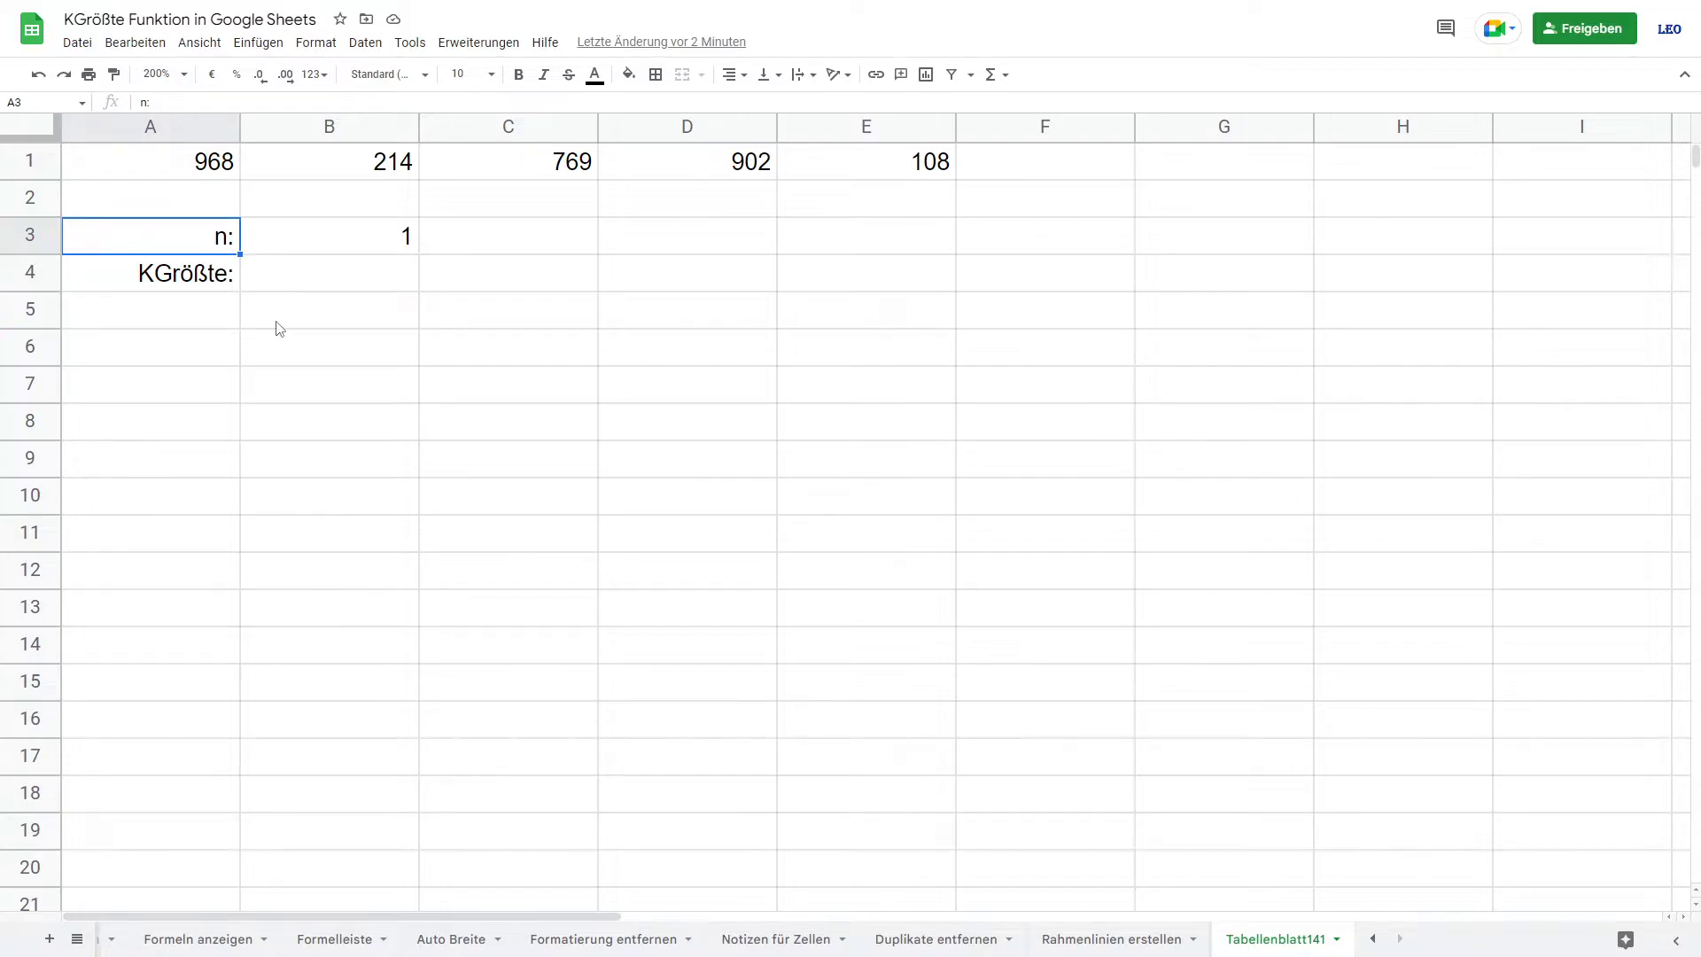
click(203, 279)
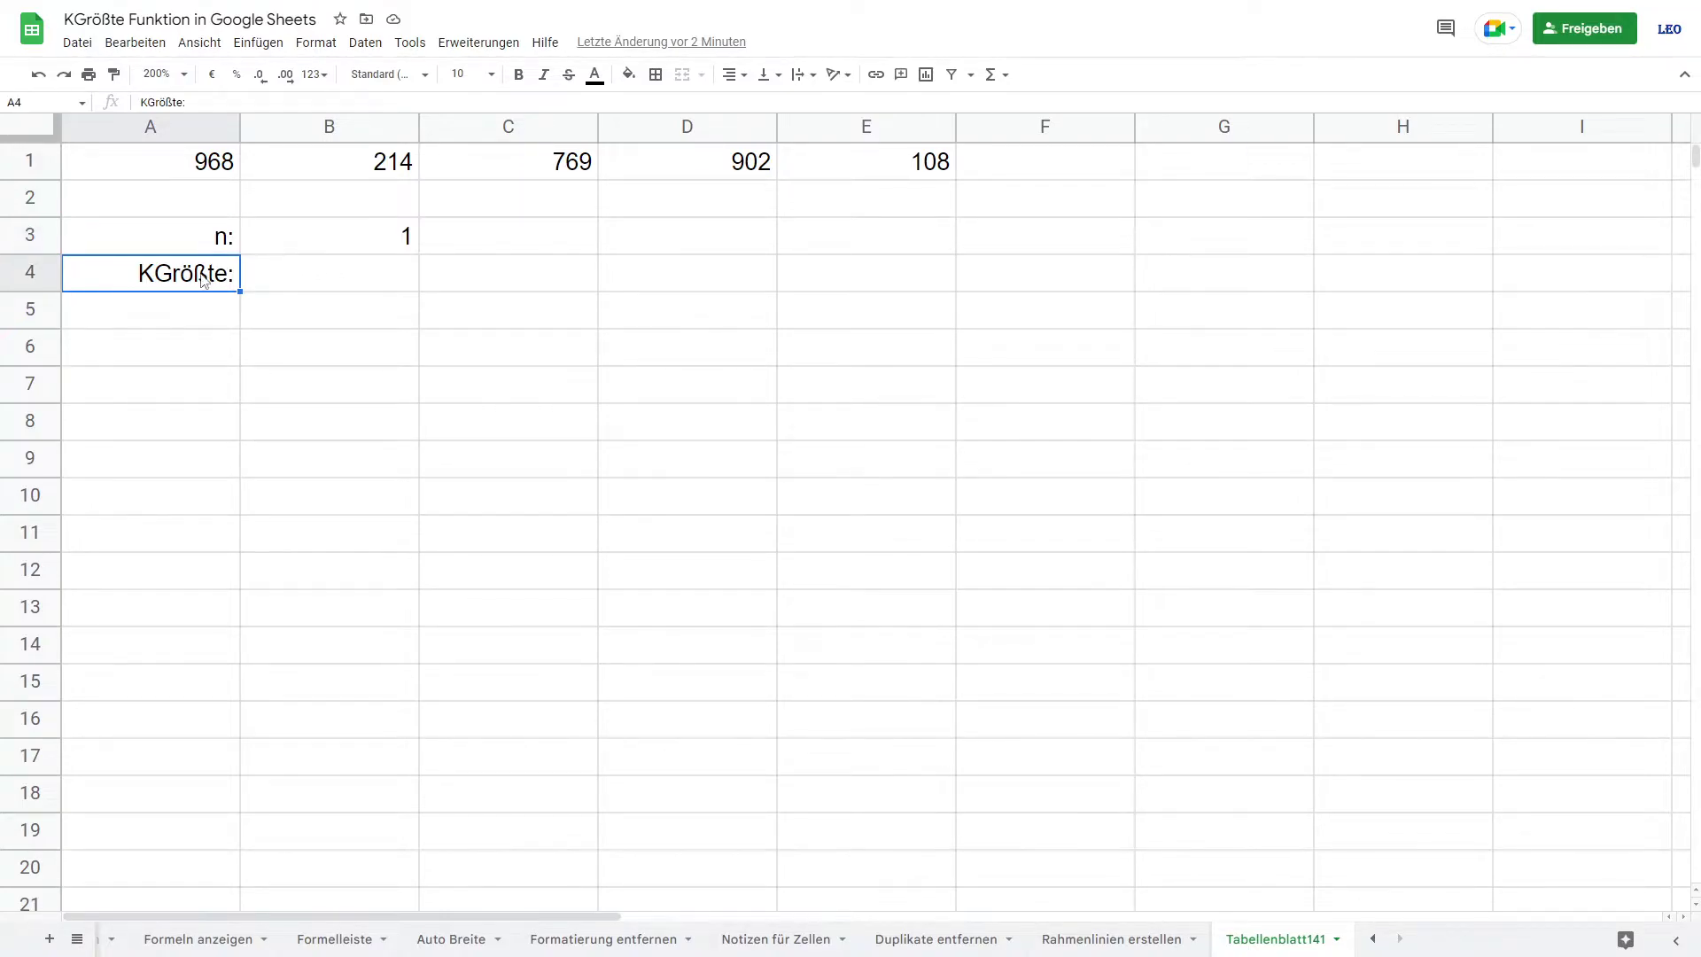
double_click(278, 273)
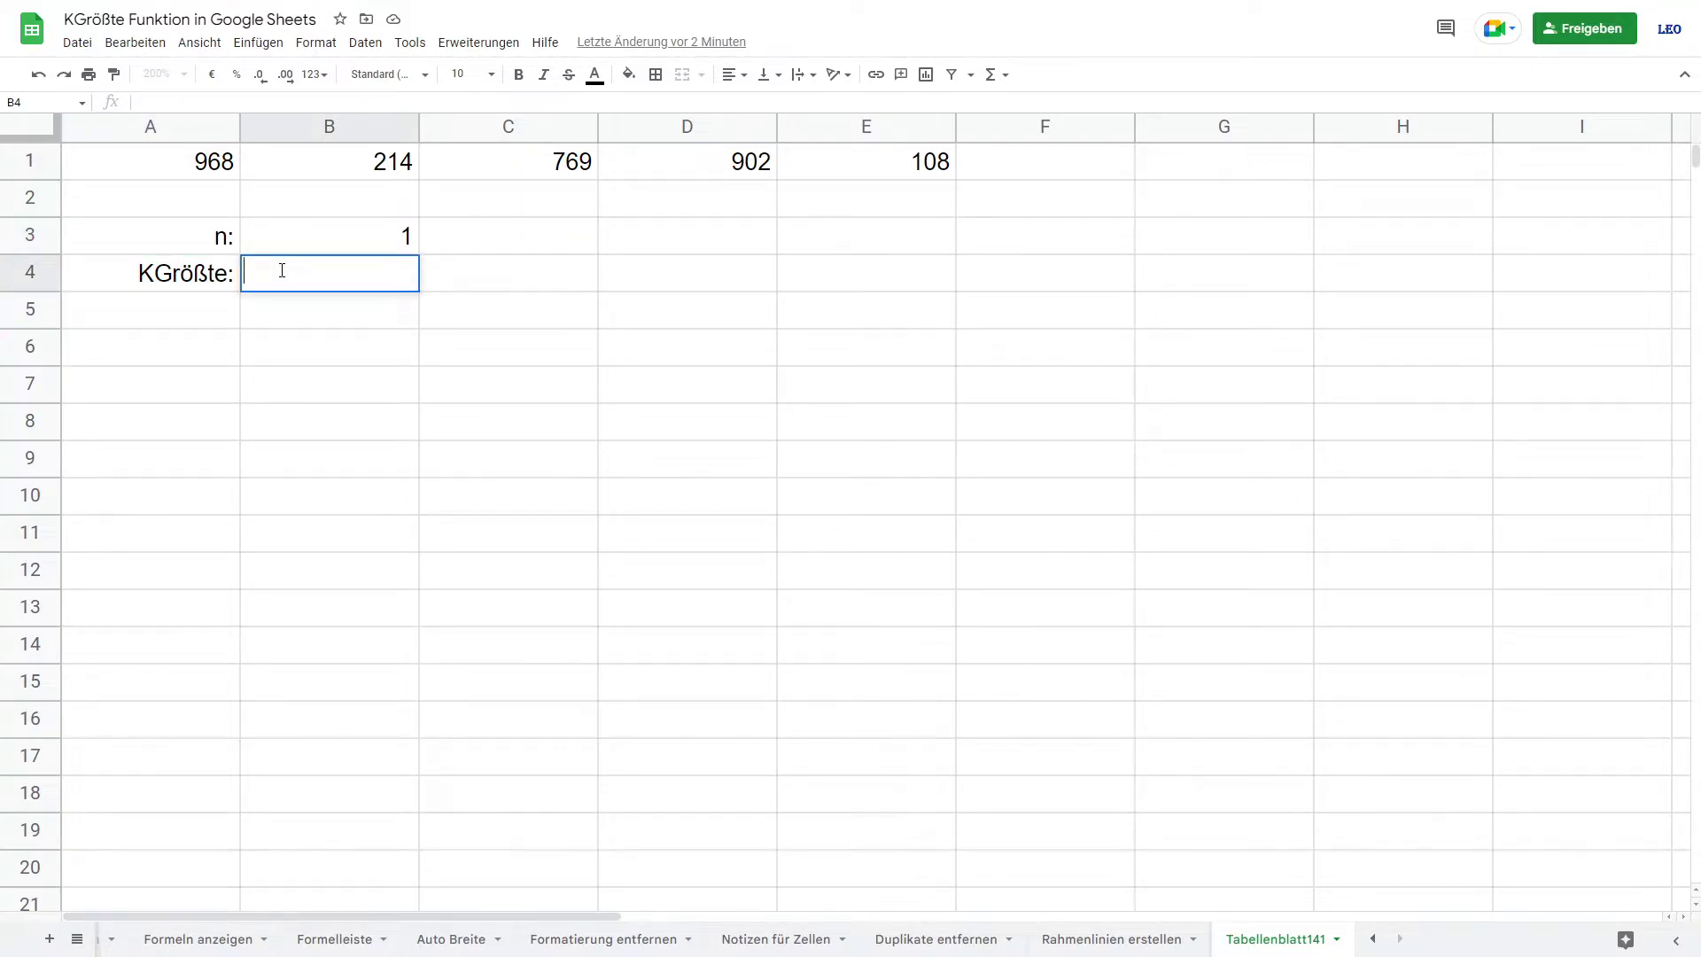
text(=)
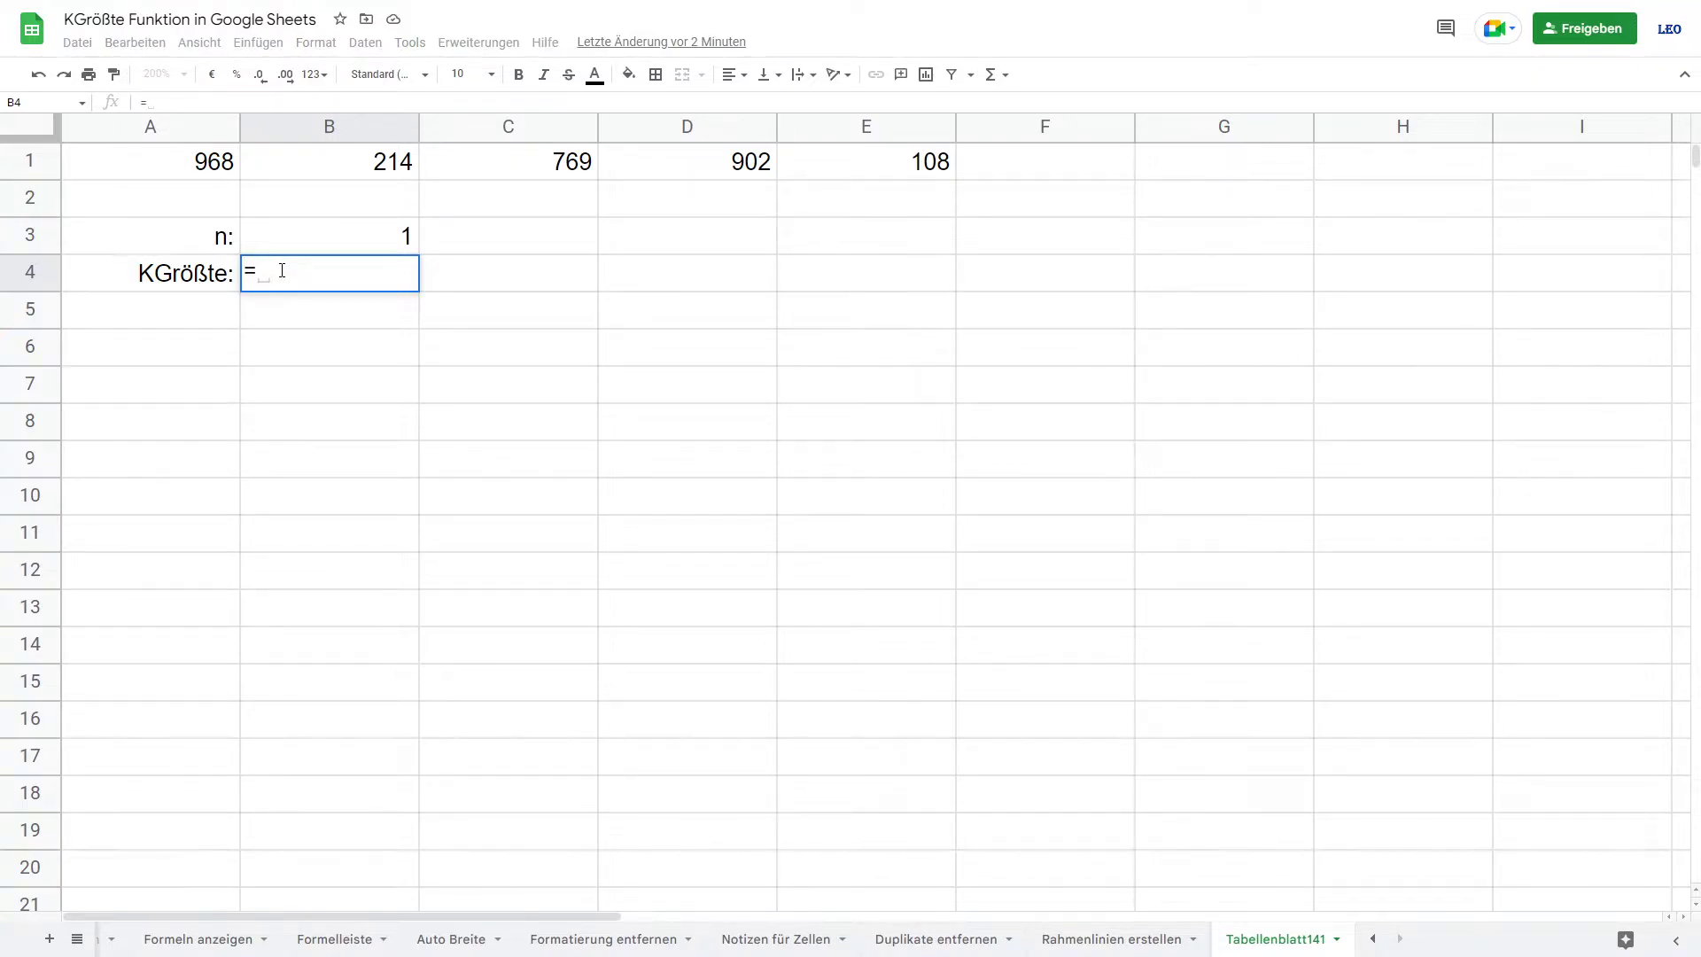
text(KG)
- Complete B4 as =KGRÖSSTE(A1:E1;B3), which returns 713
key(Down)
key(Tab)
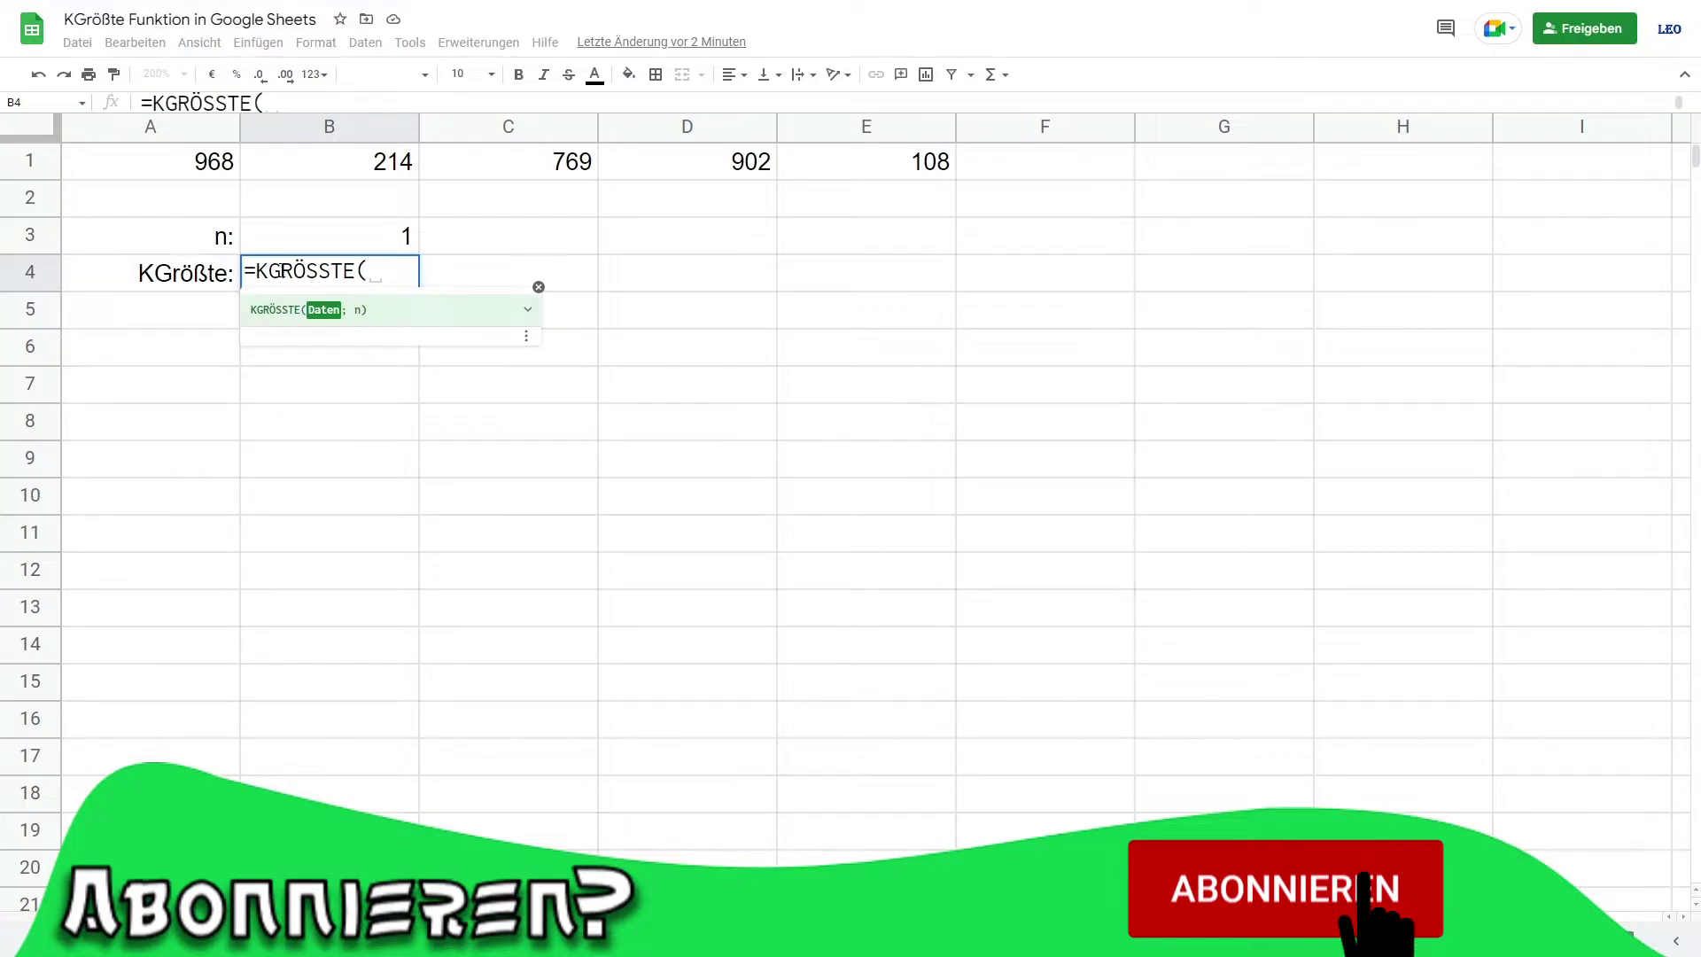
click(201, 179)
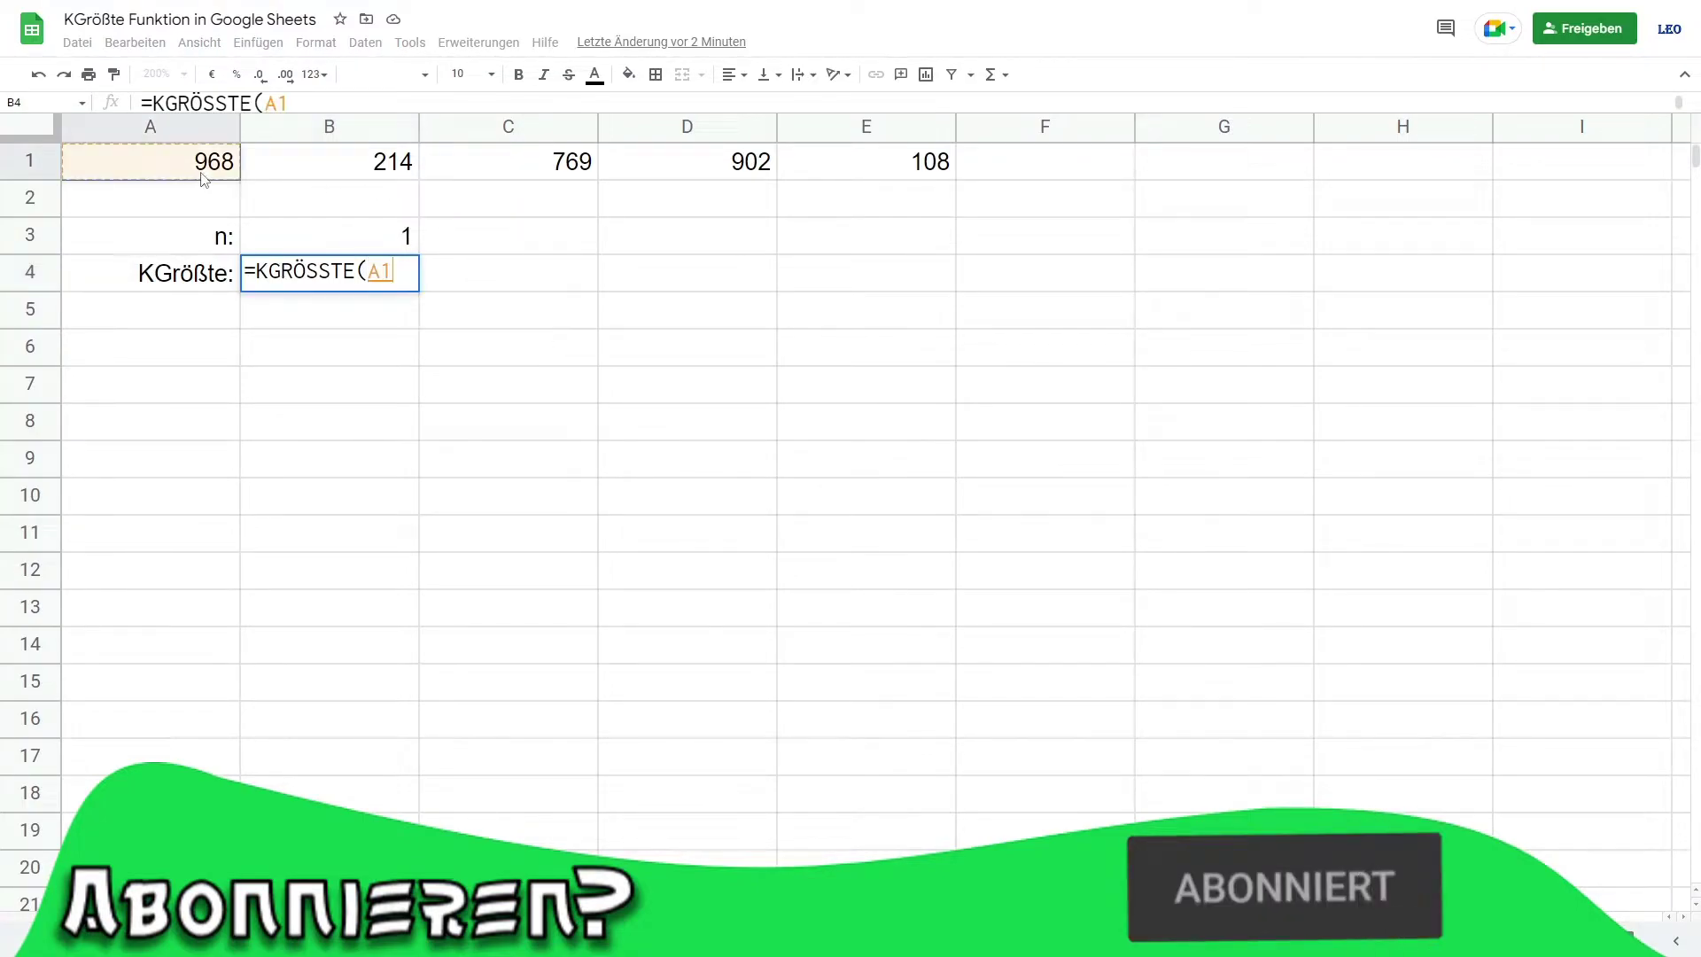
drag(200, 179, 895, 197)
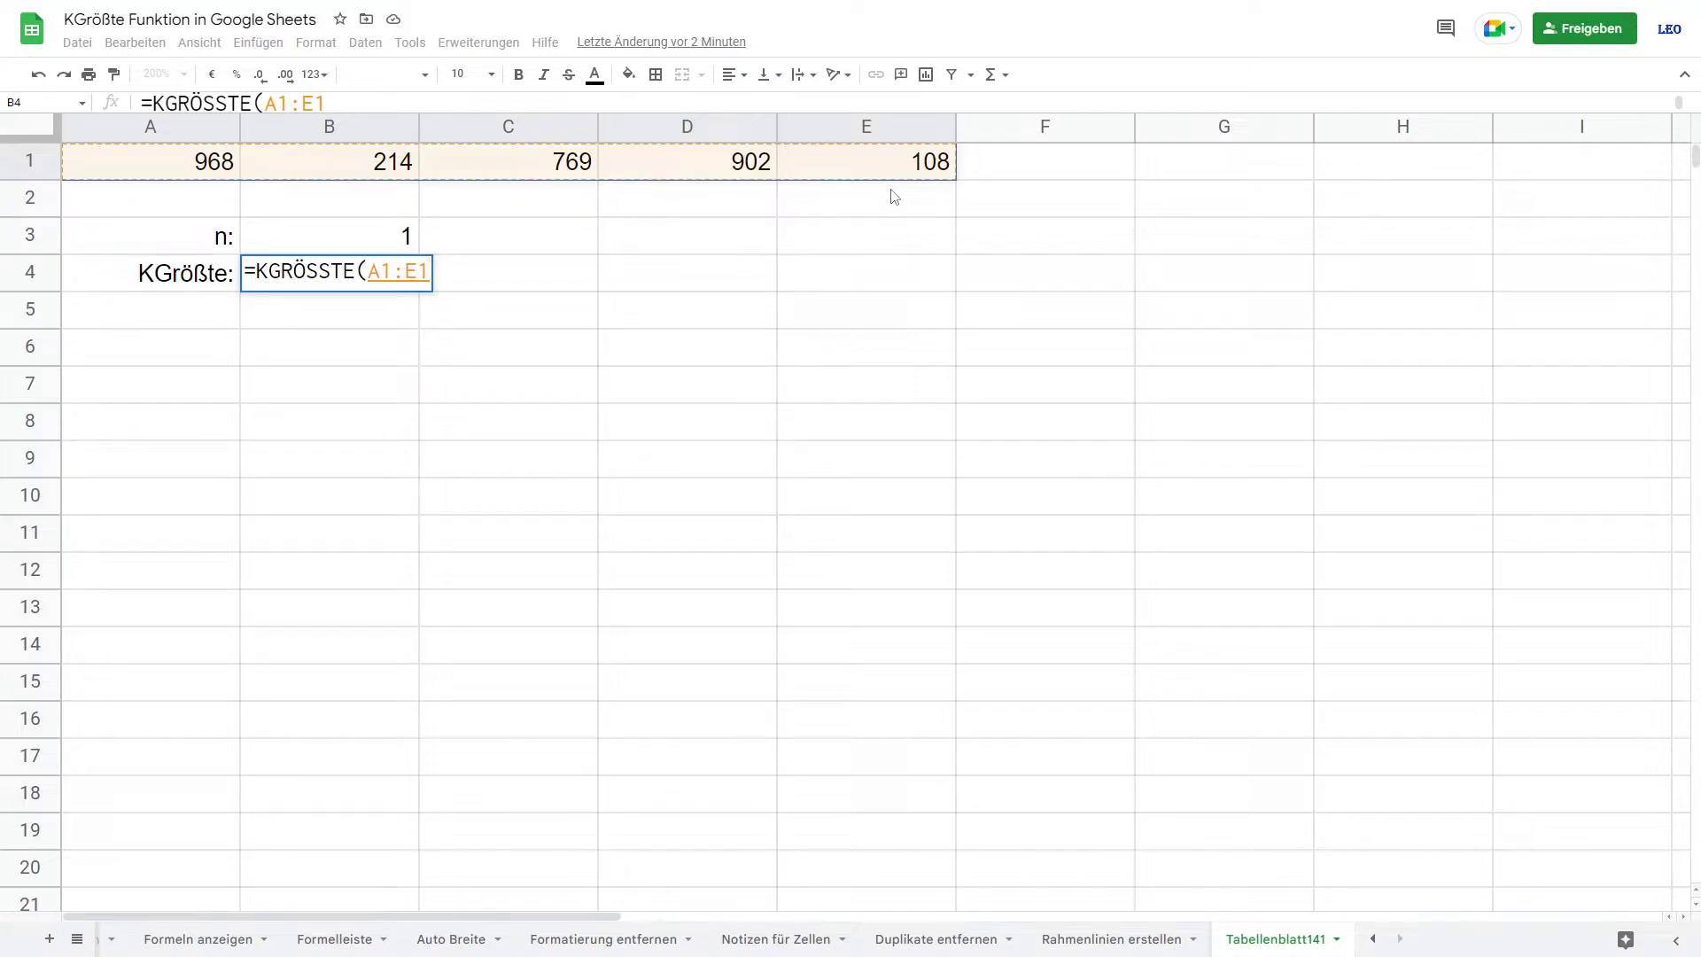
text(;)
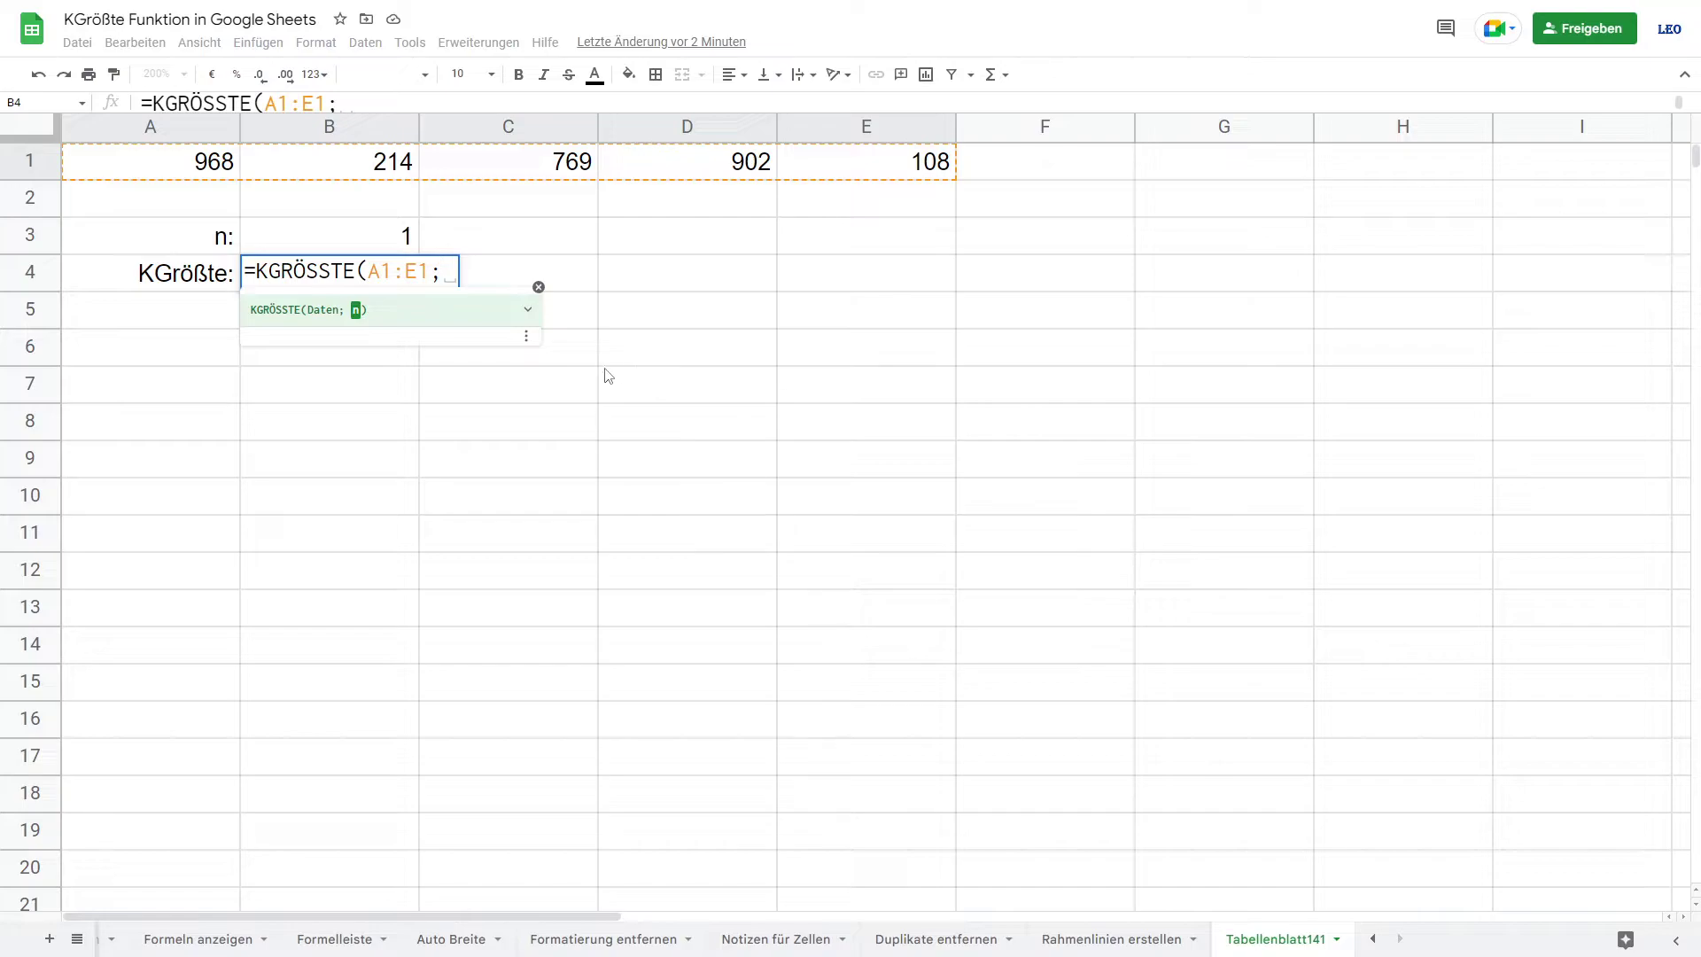
click(373, 242)
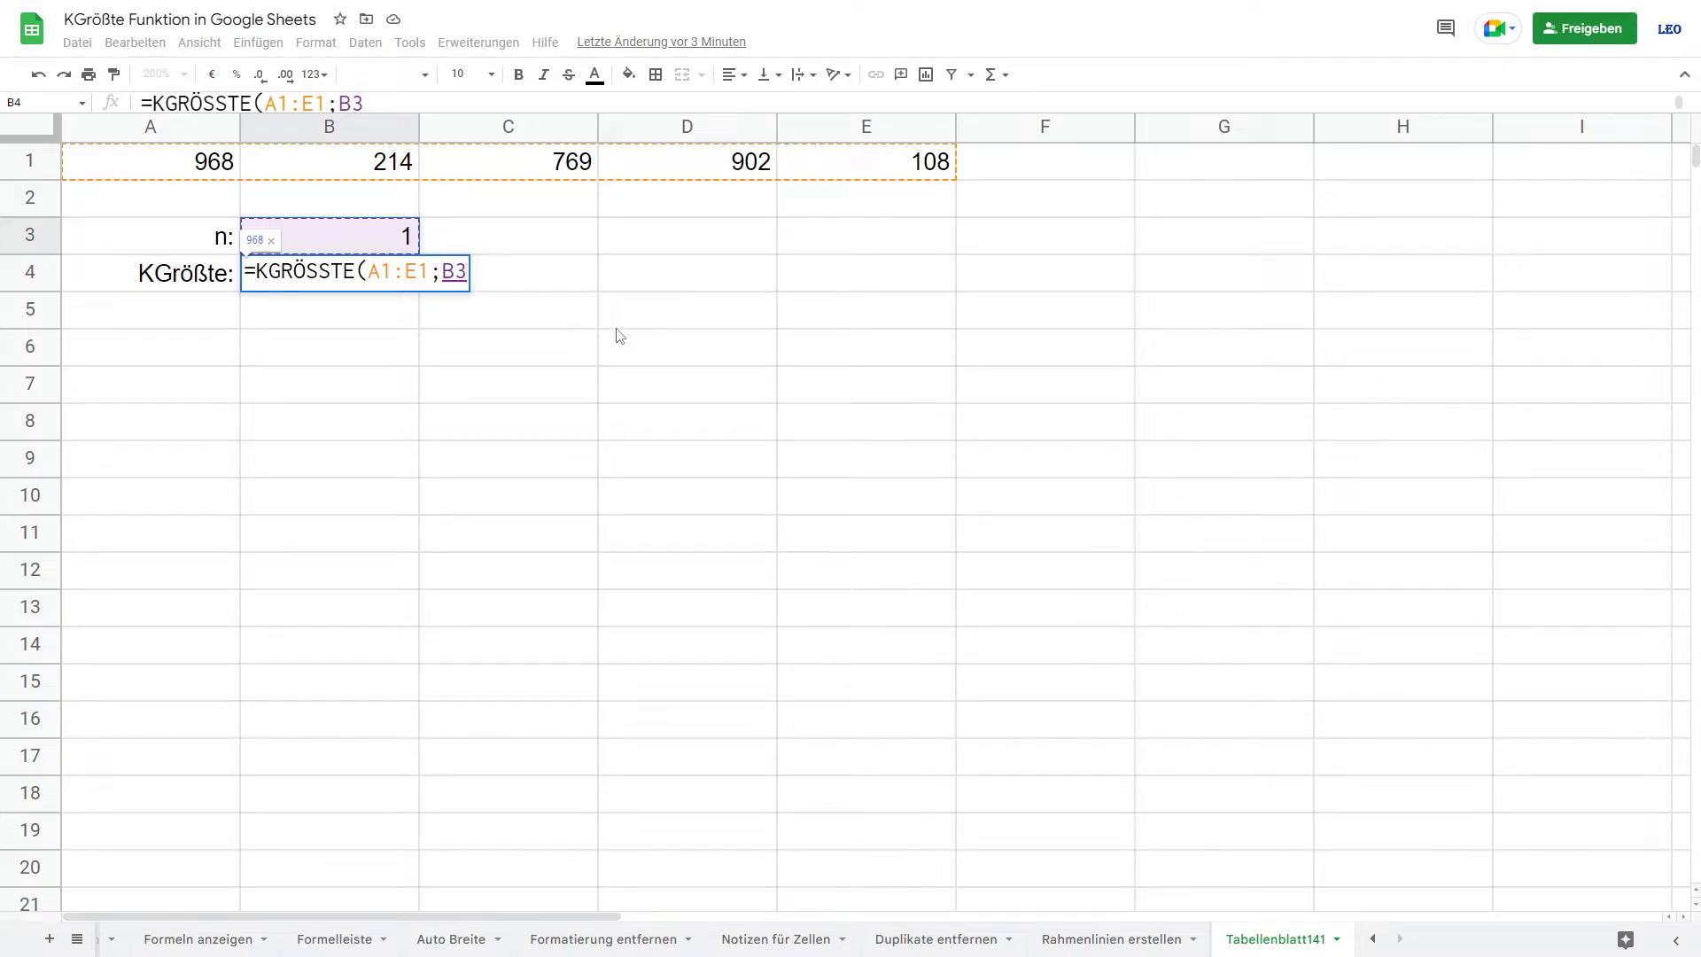
text())
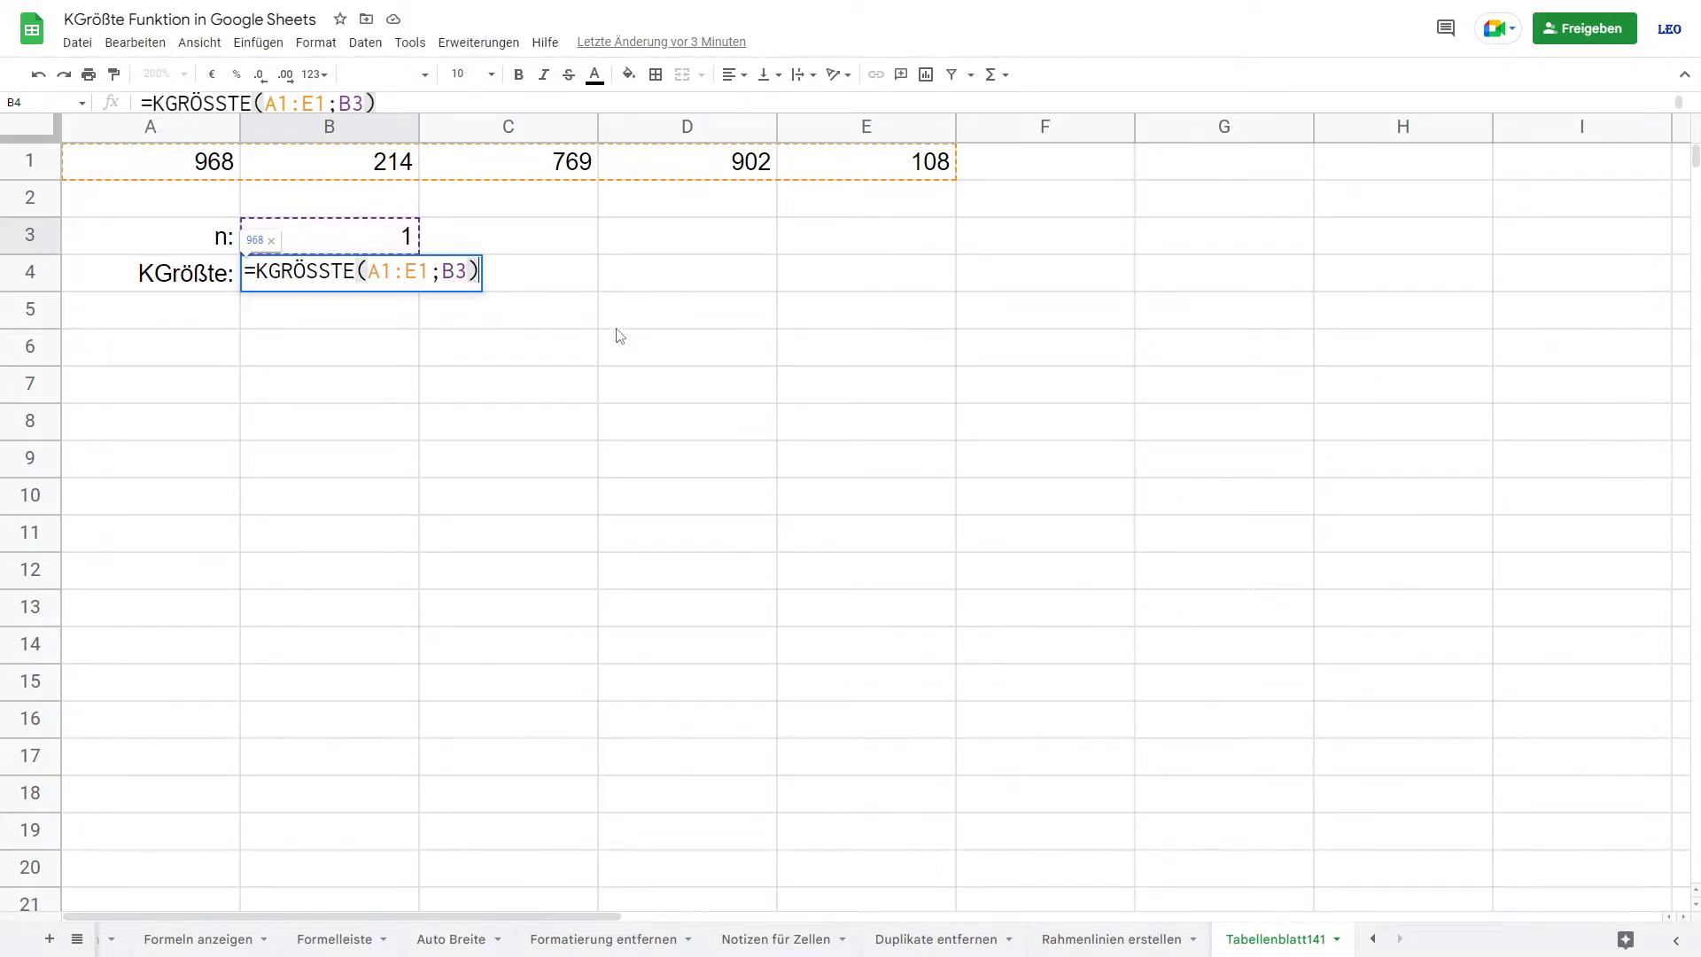
key(Return)
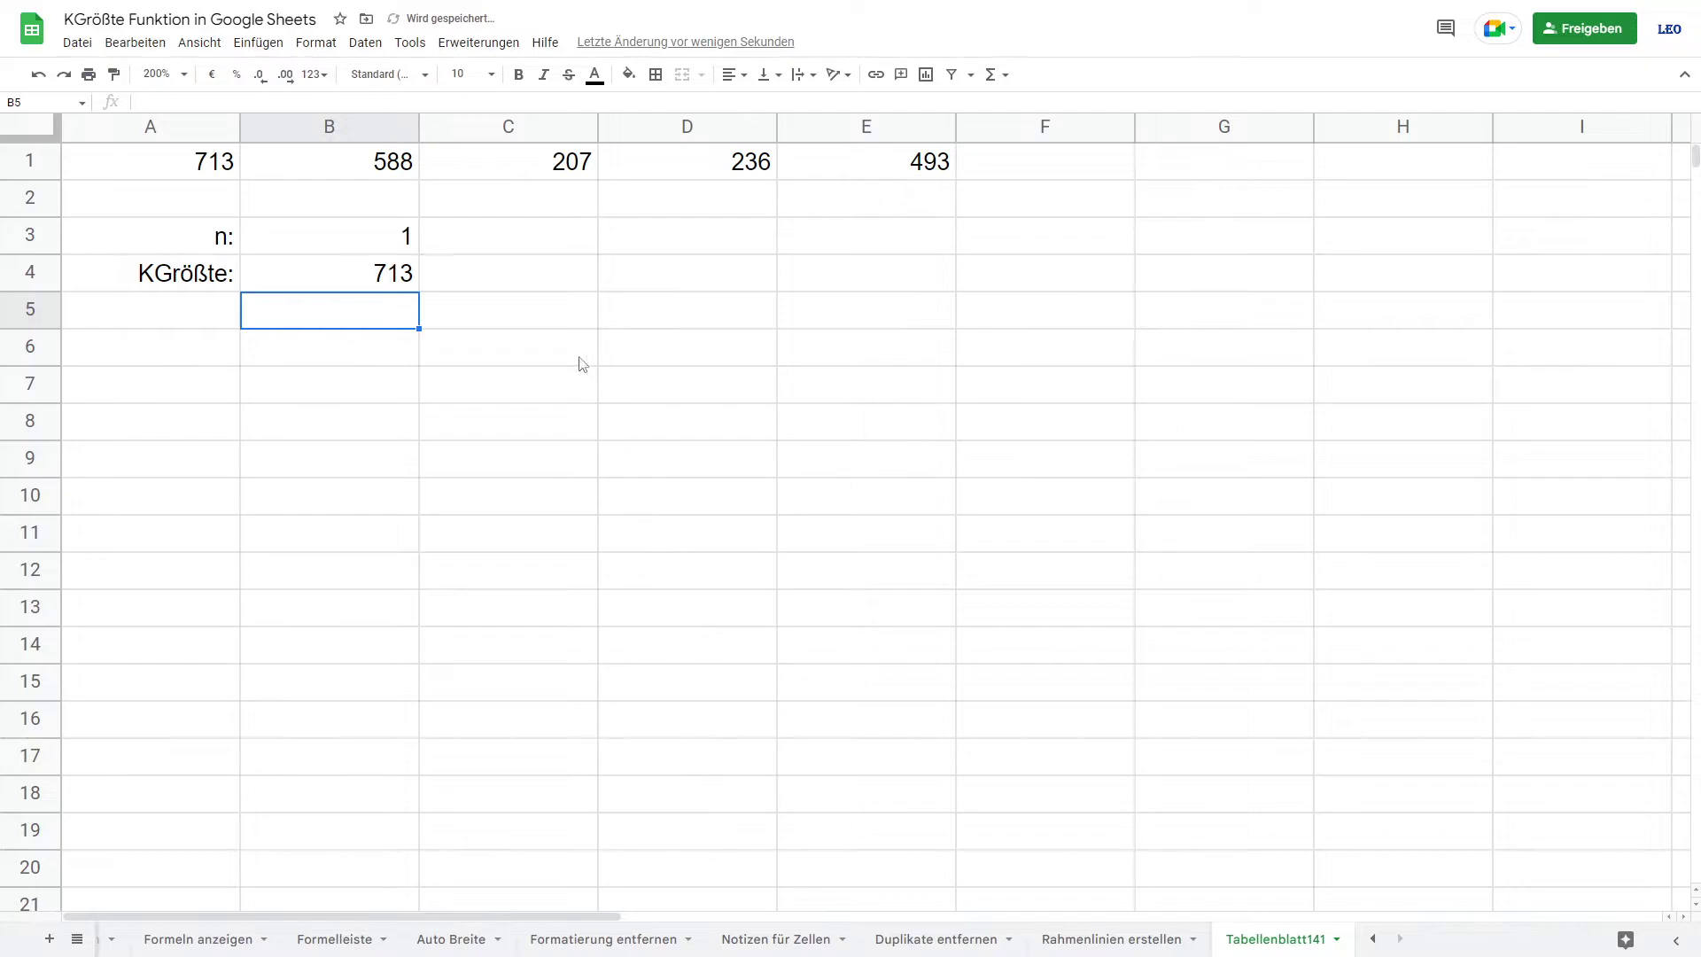
click(393, 266)
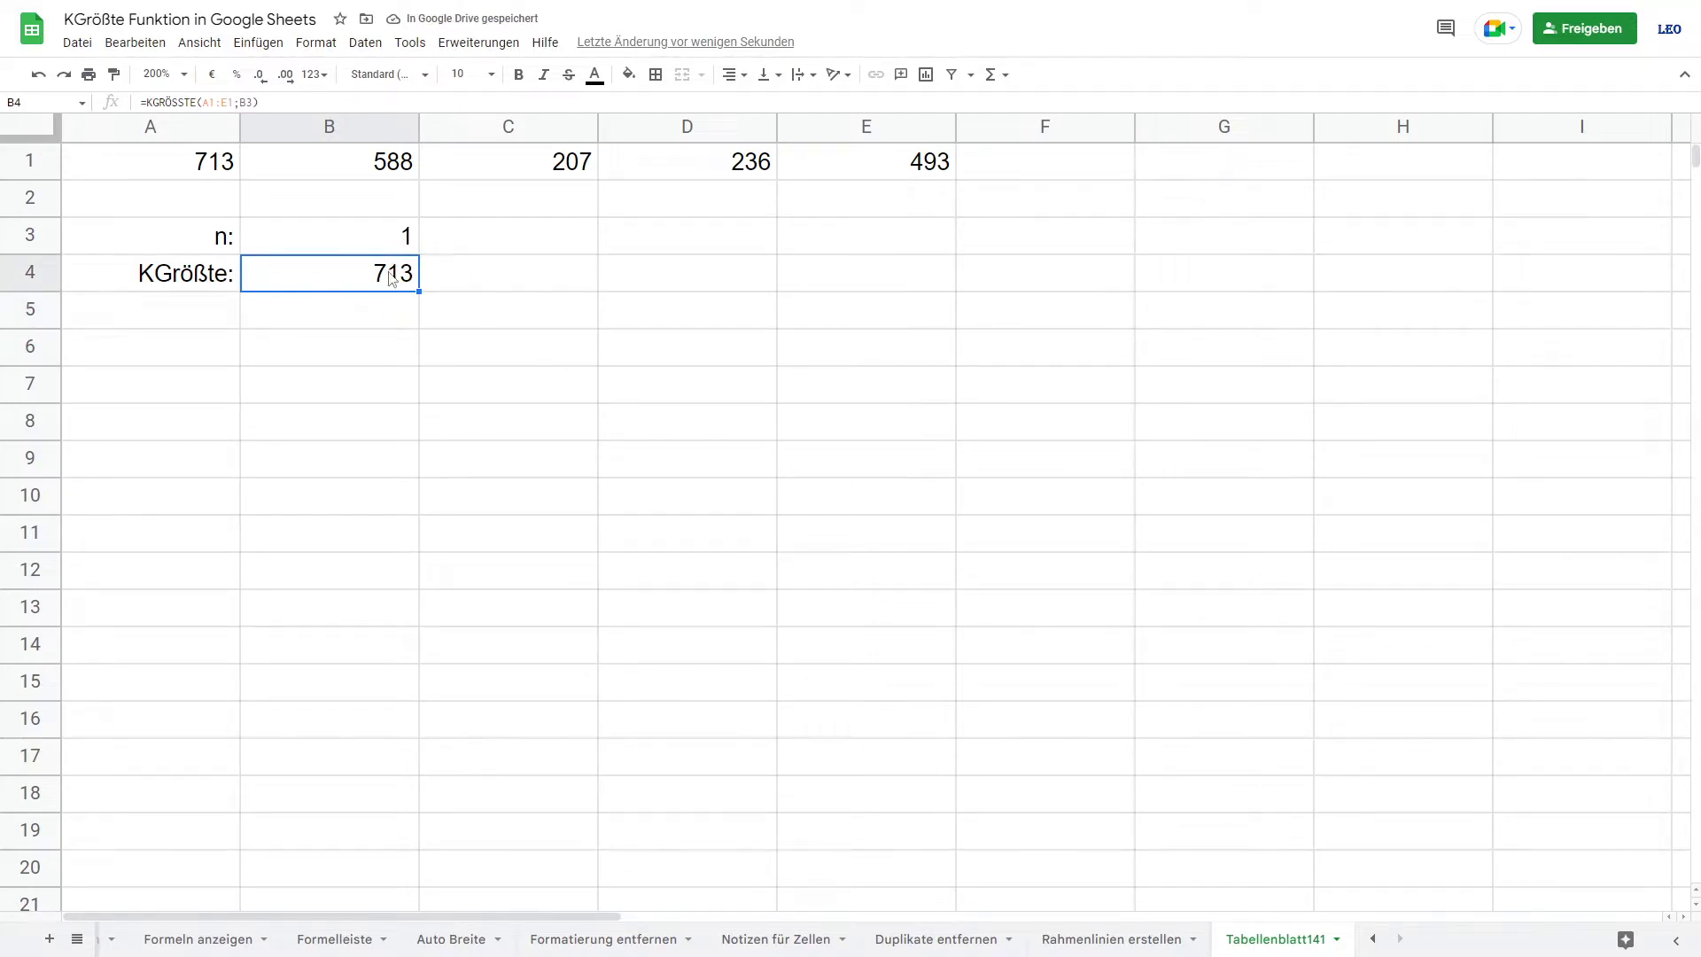
click(398, 236)
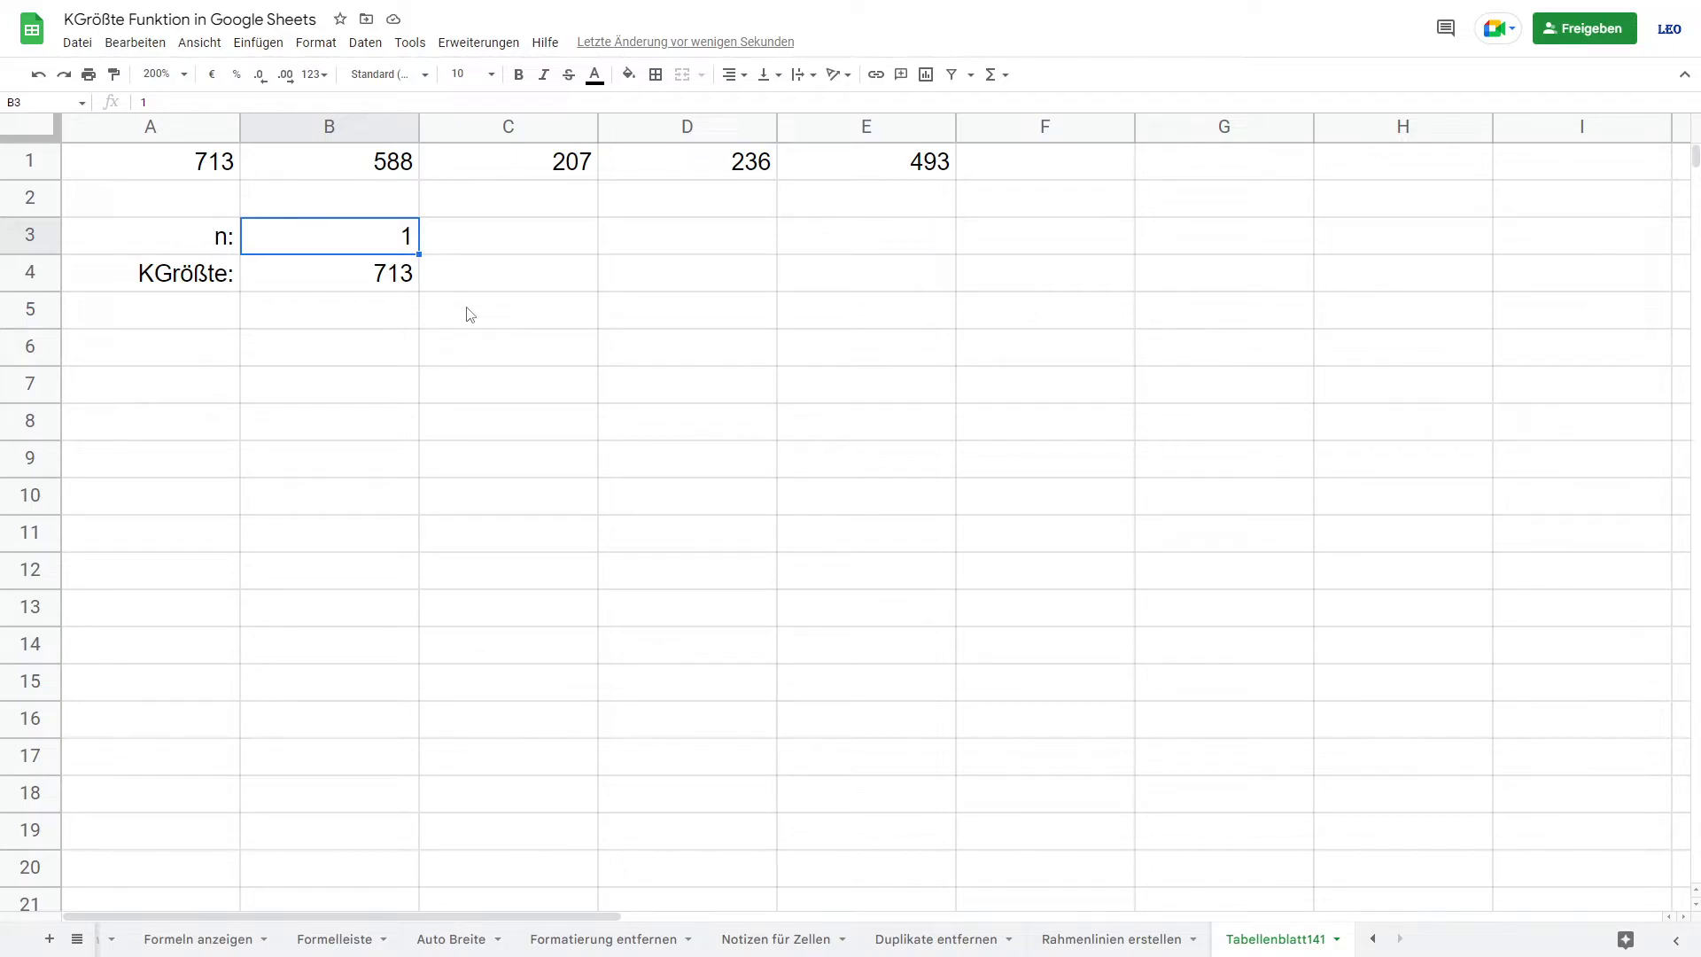
text(2)
key(Return)
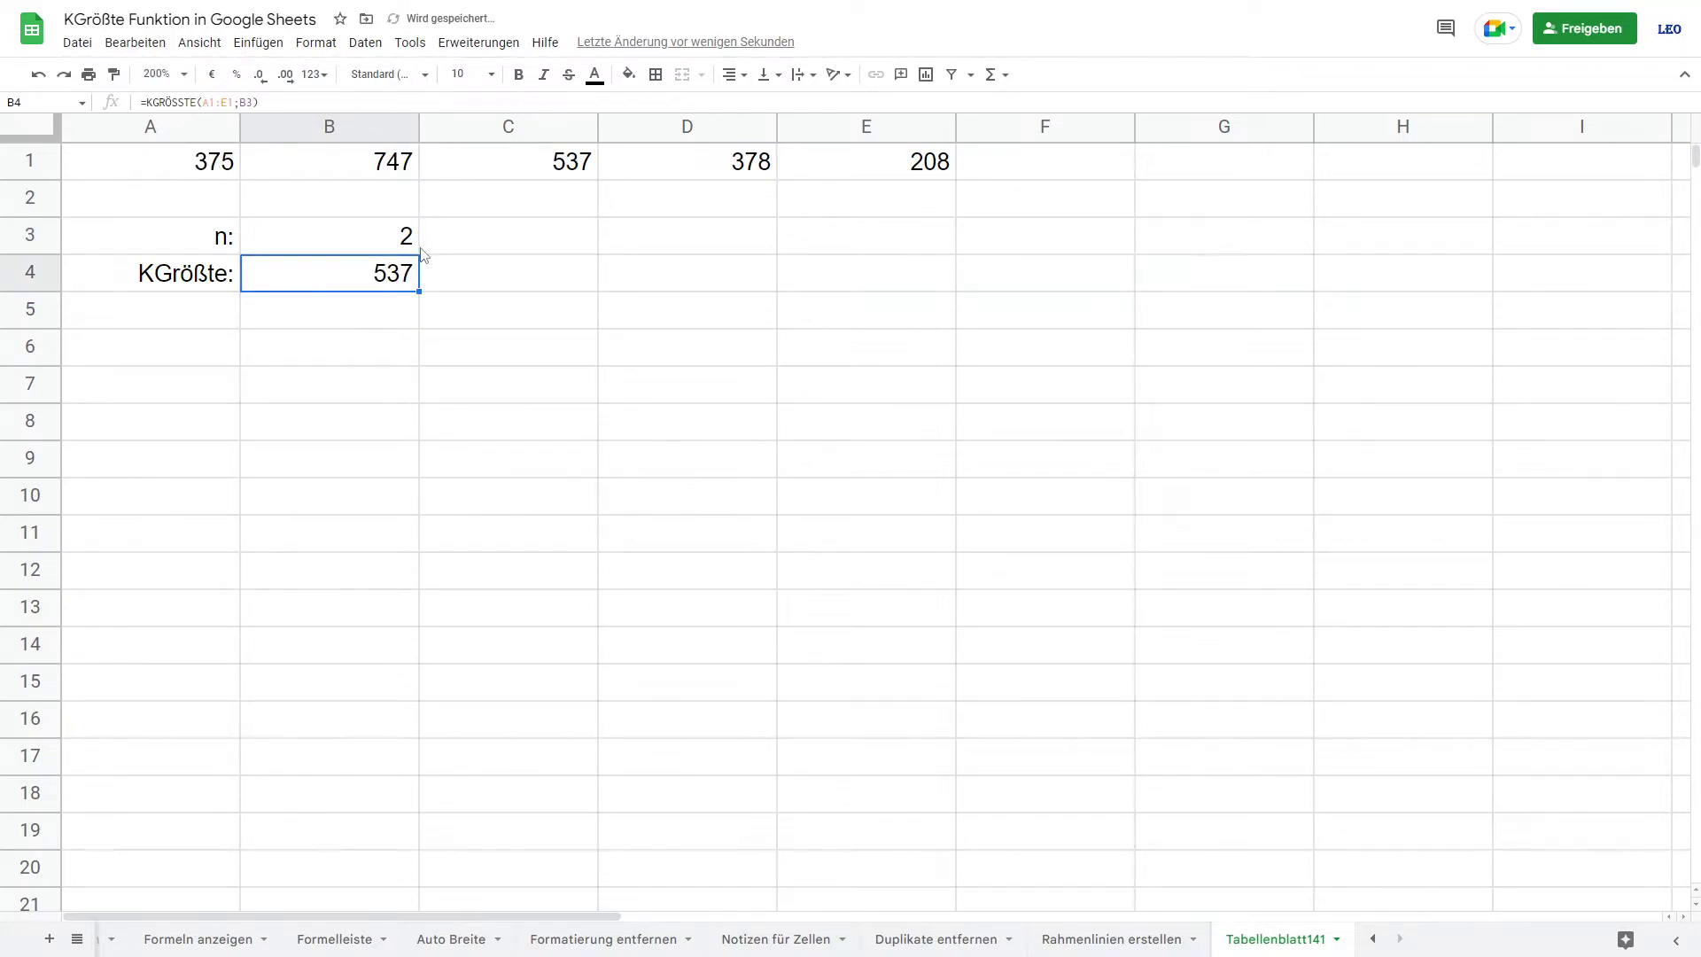
click(442, 324)
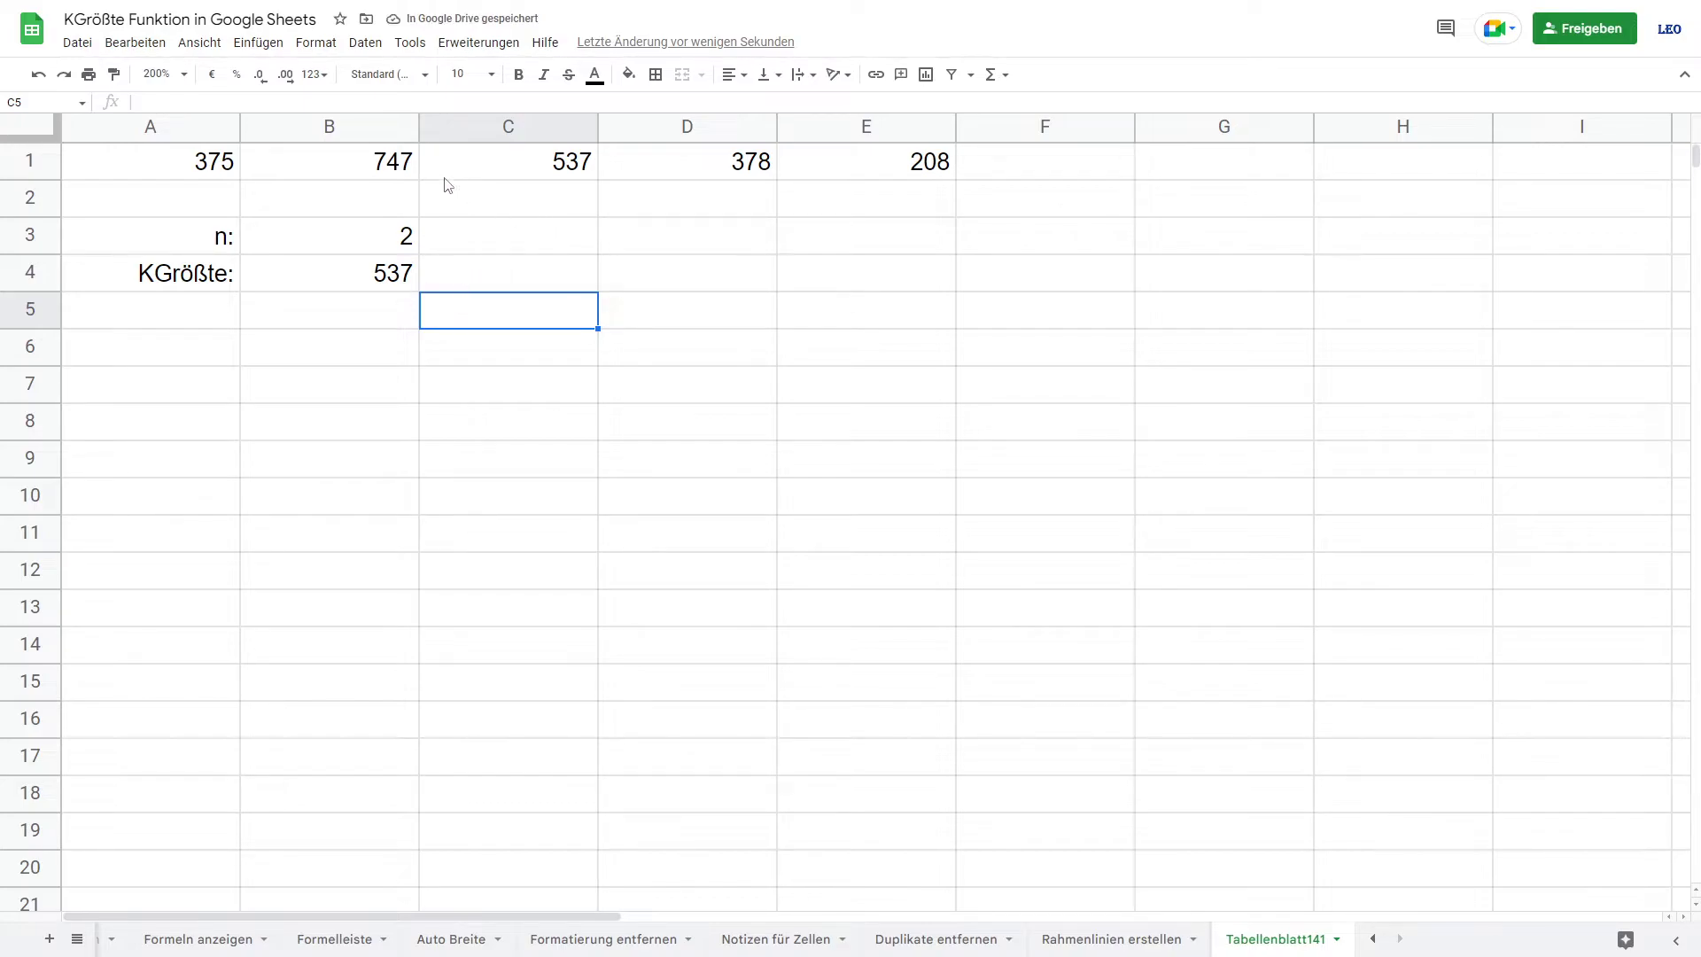
click(408, 170)
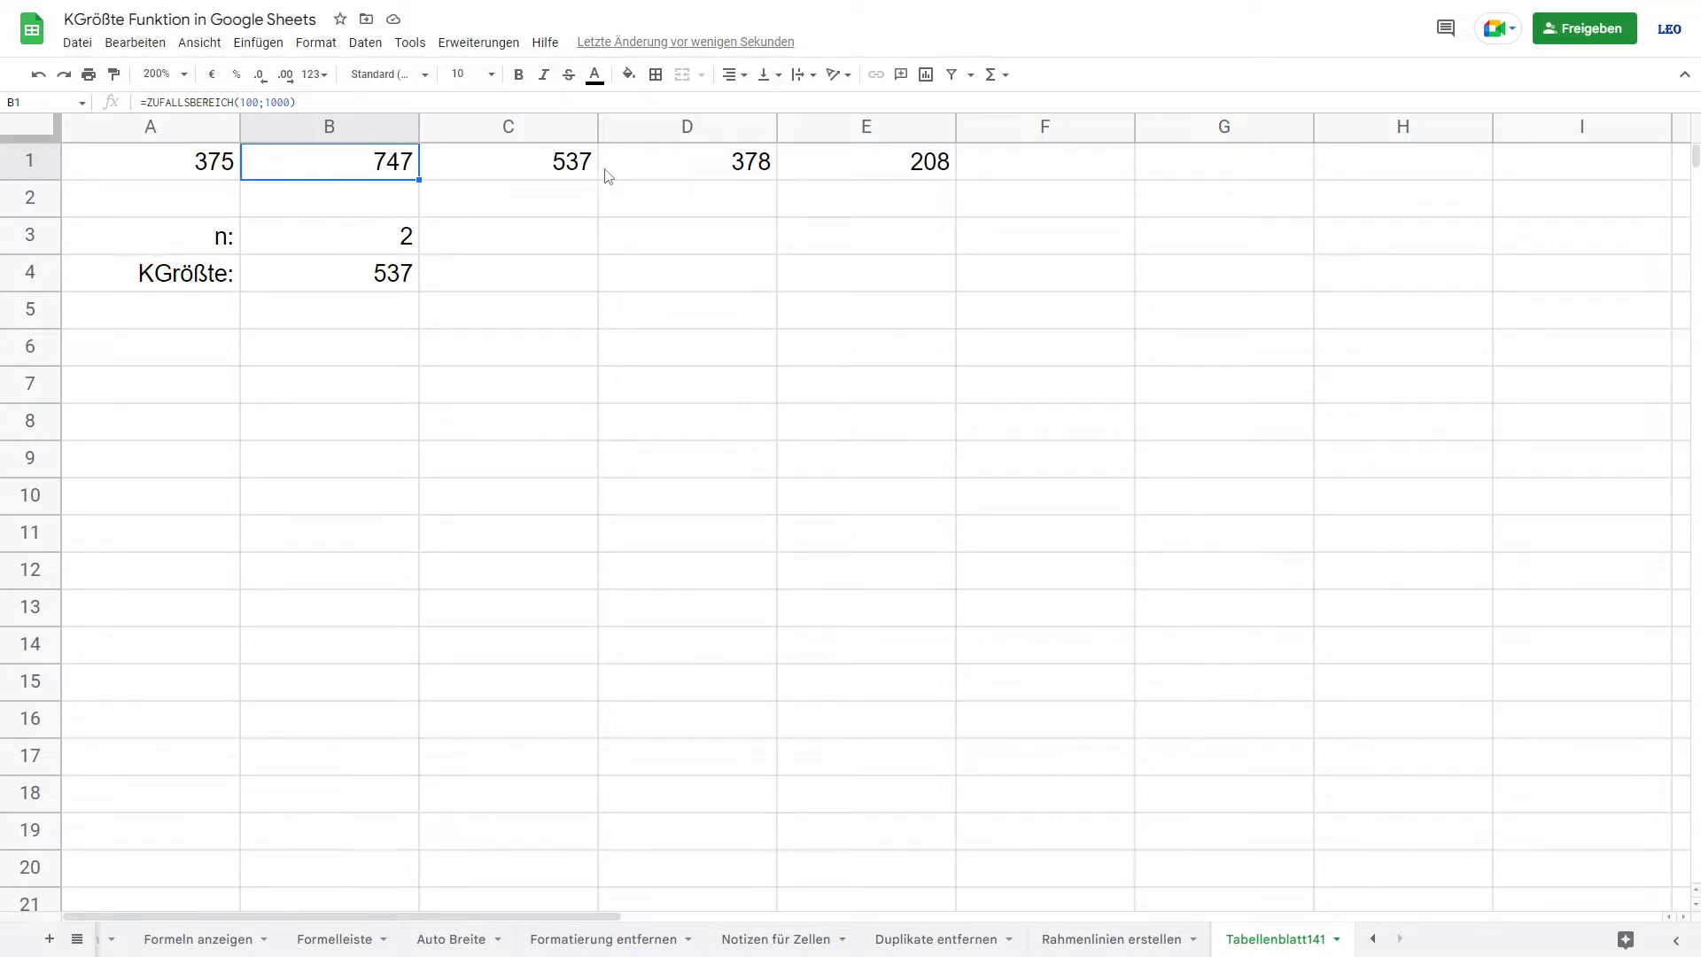
click(398, 251)
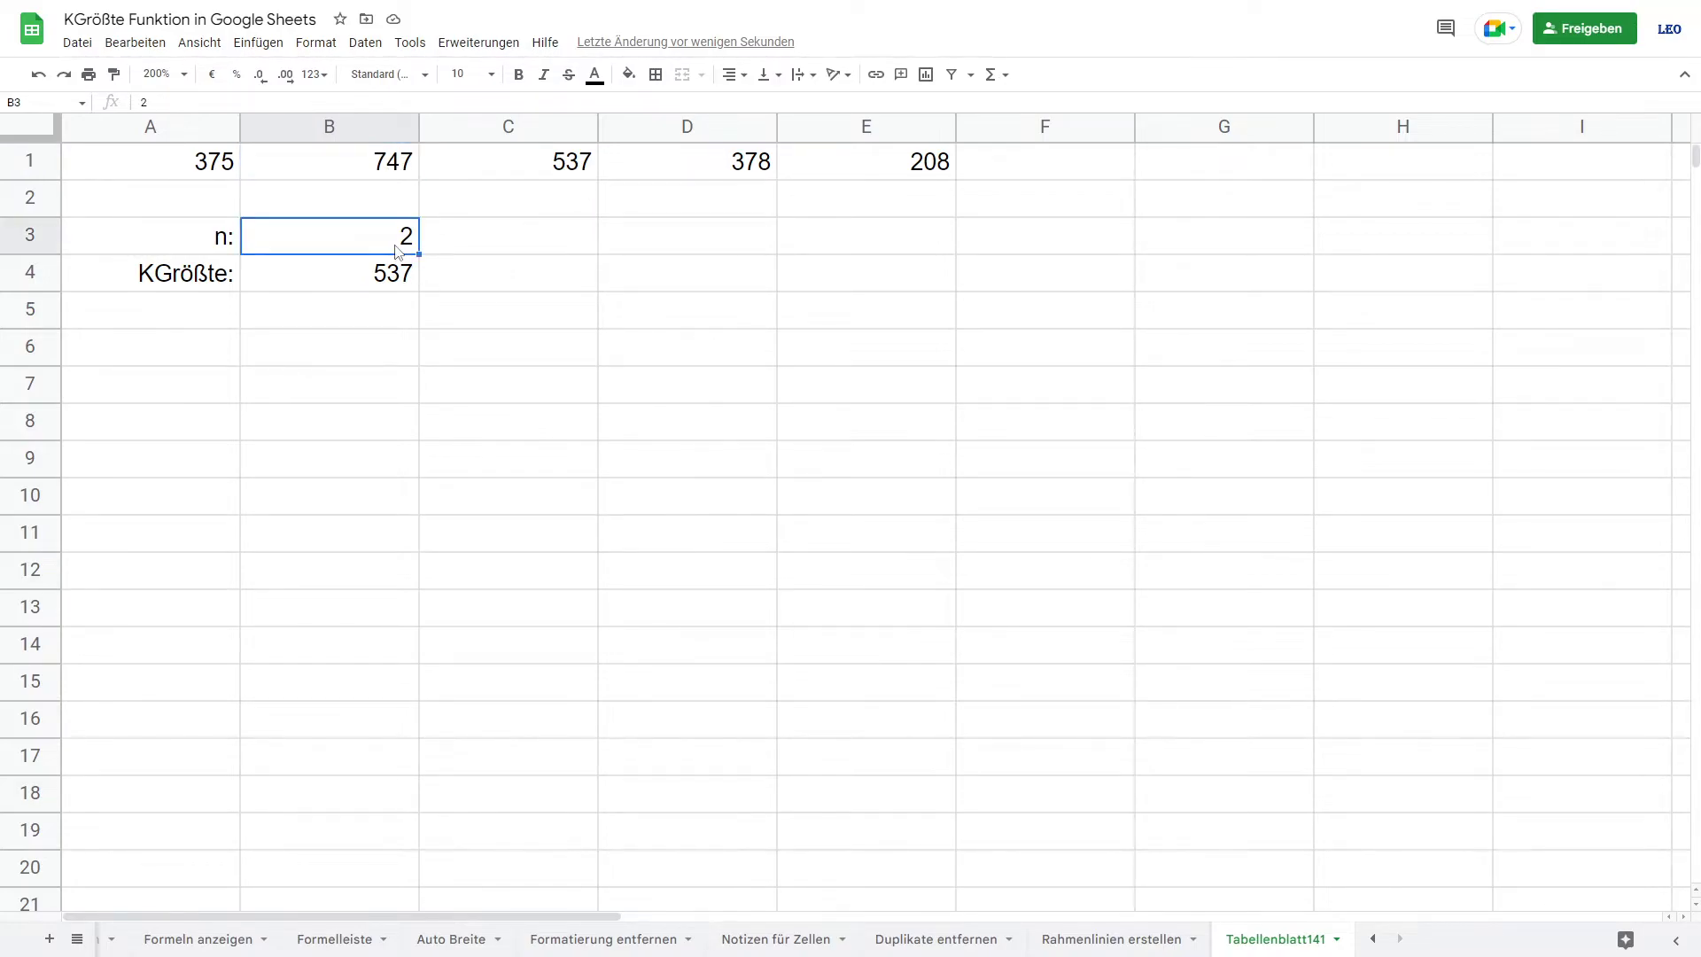
- Set n in B3 to 3, then to 5, comparing B4 against the row 1 numbers
text(3)
key(Return)
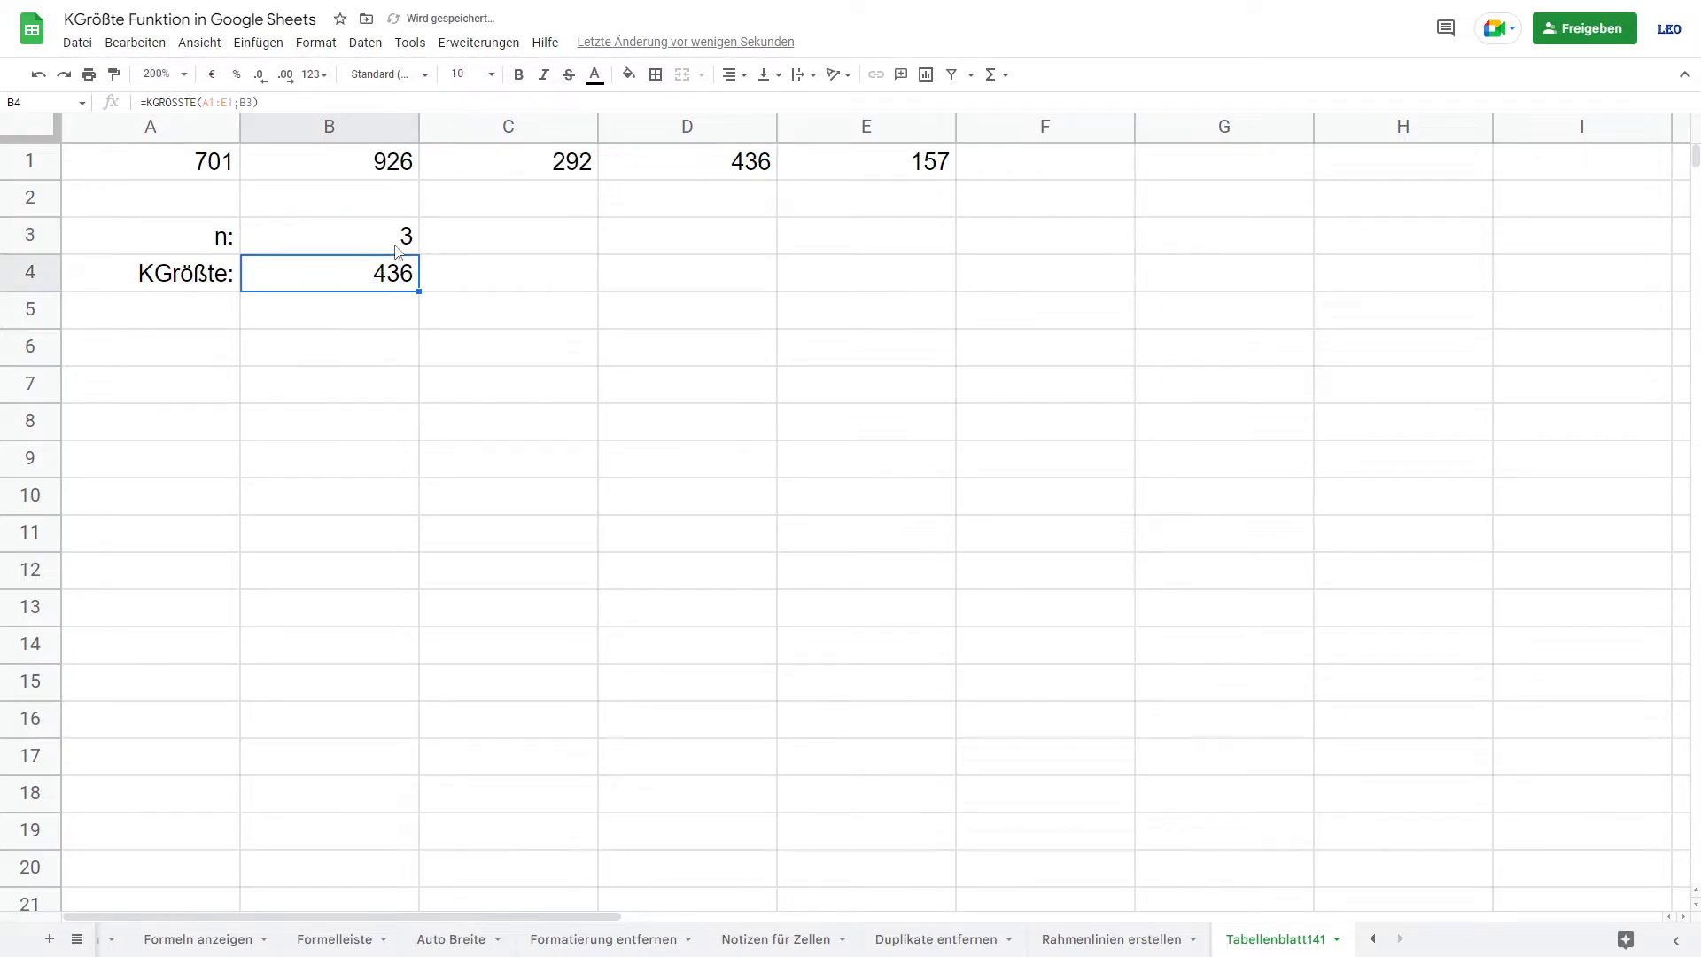
click(396, 248)
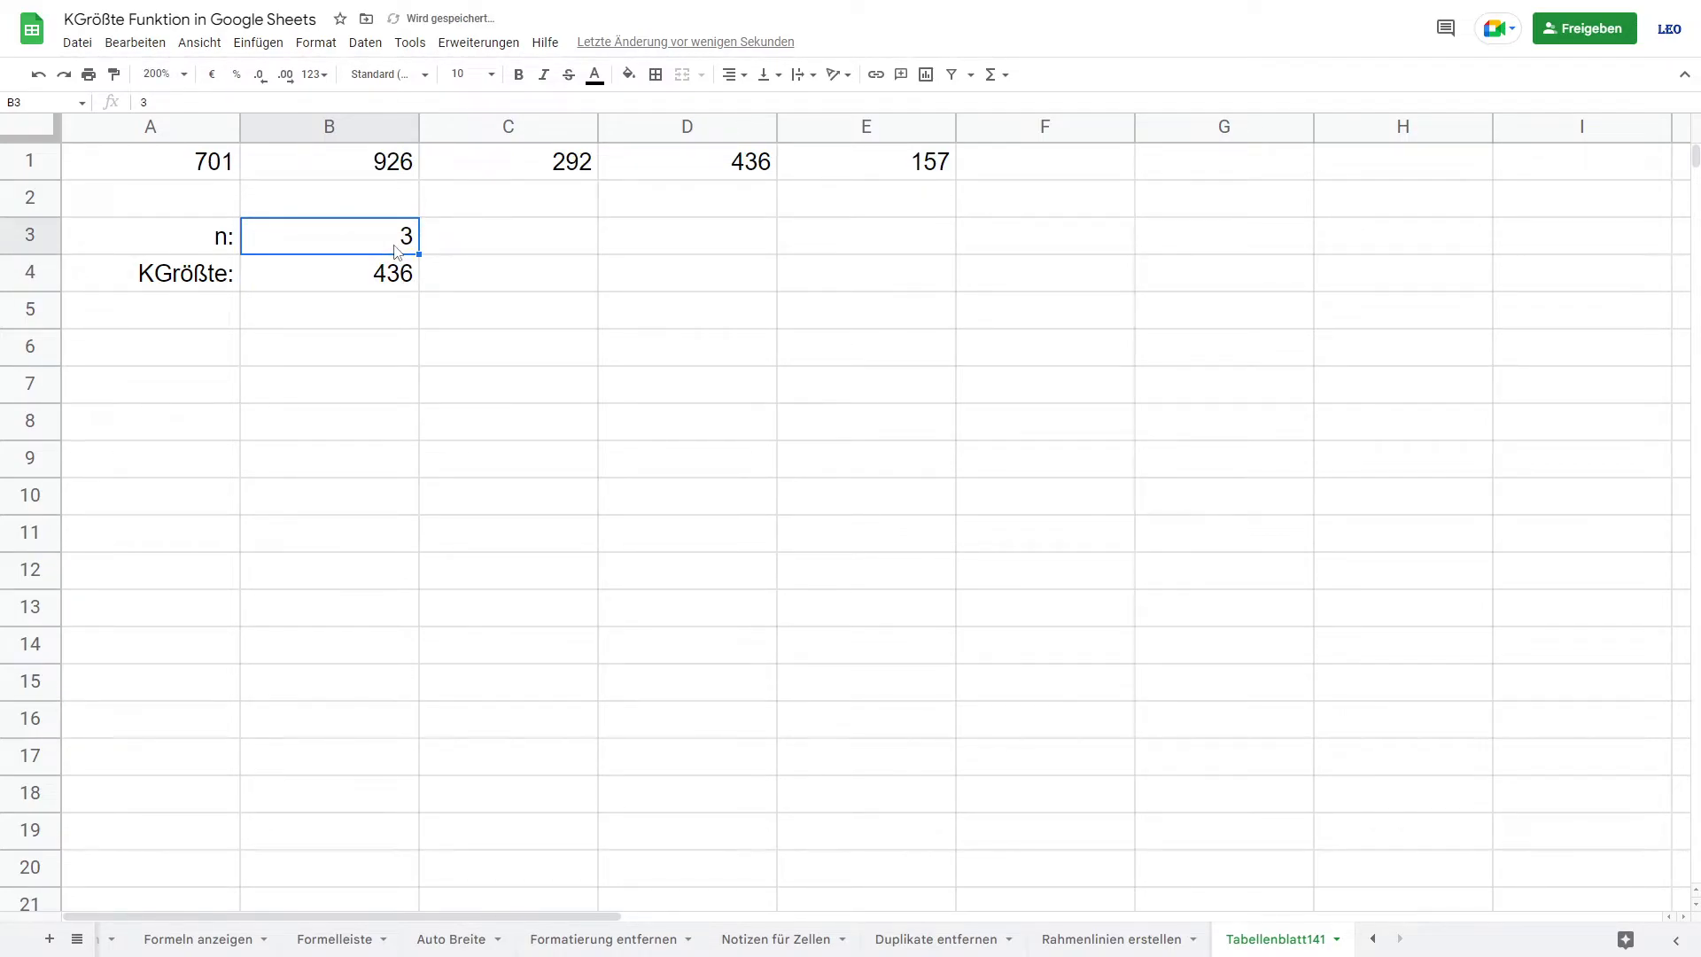
drag(208, 164, 885, 164)
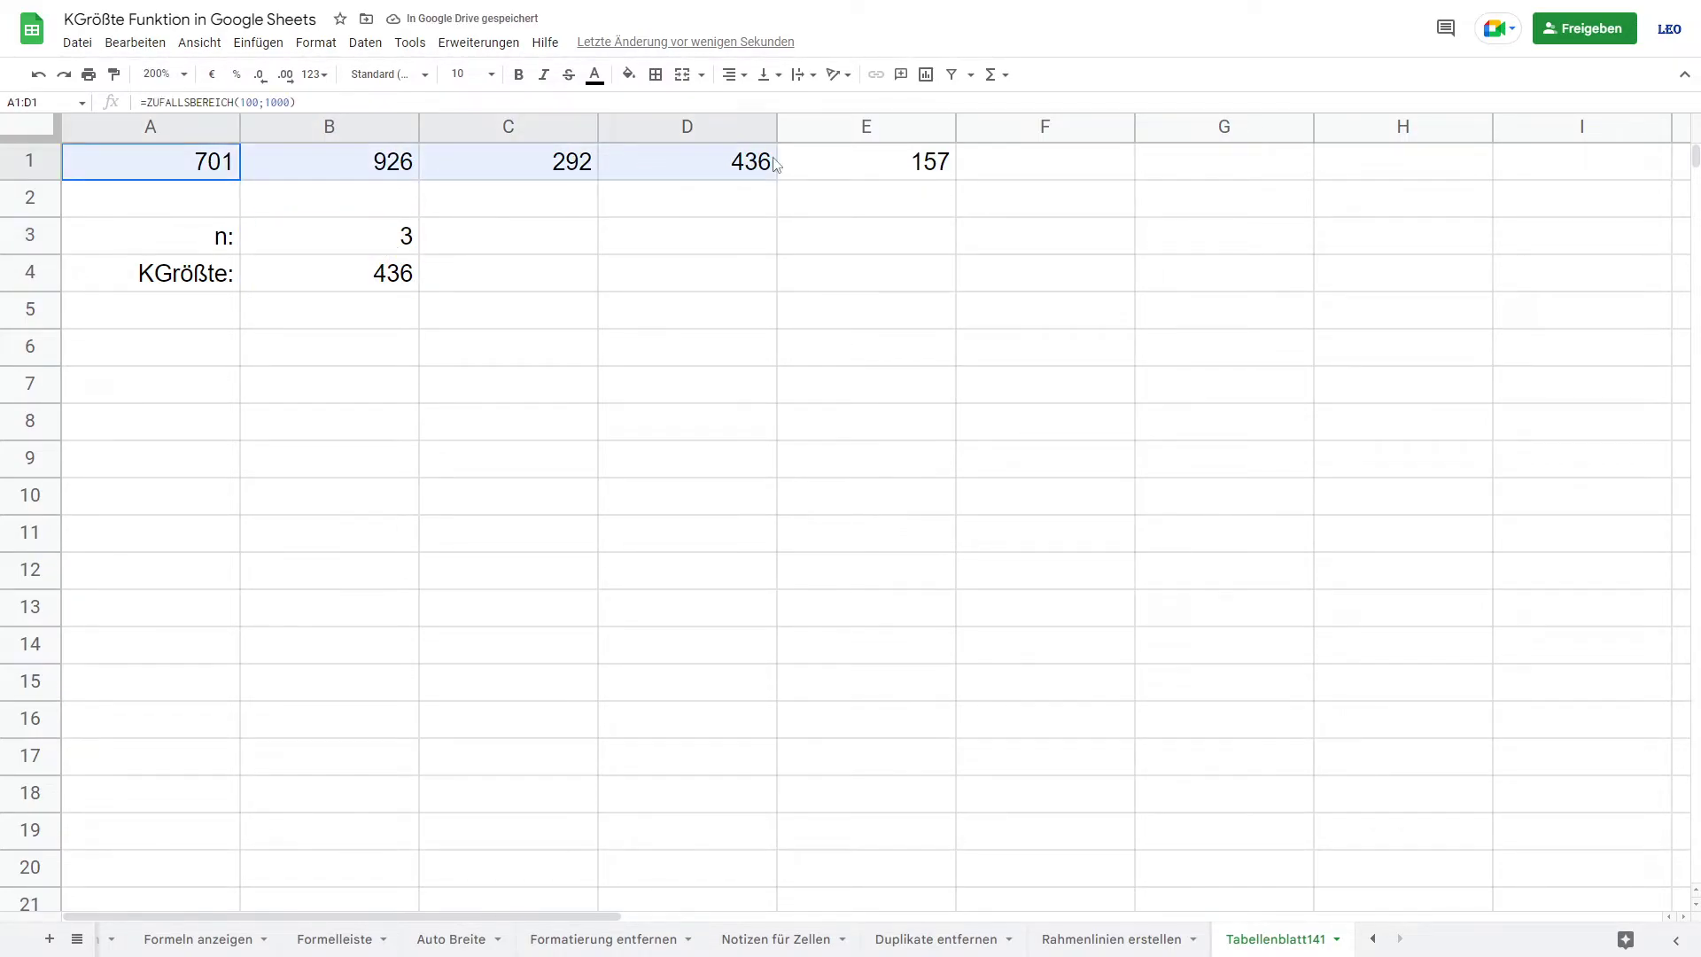
click(387, 251)
text(5)
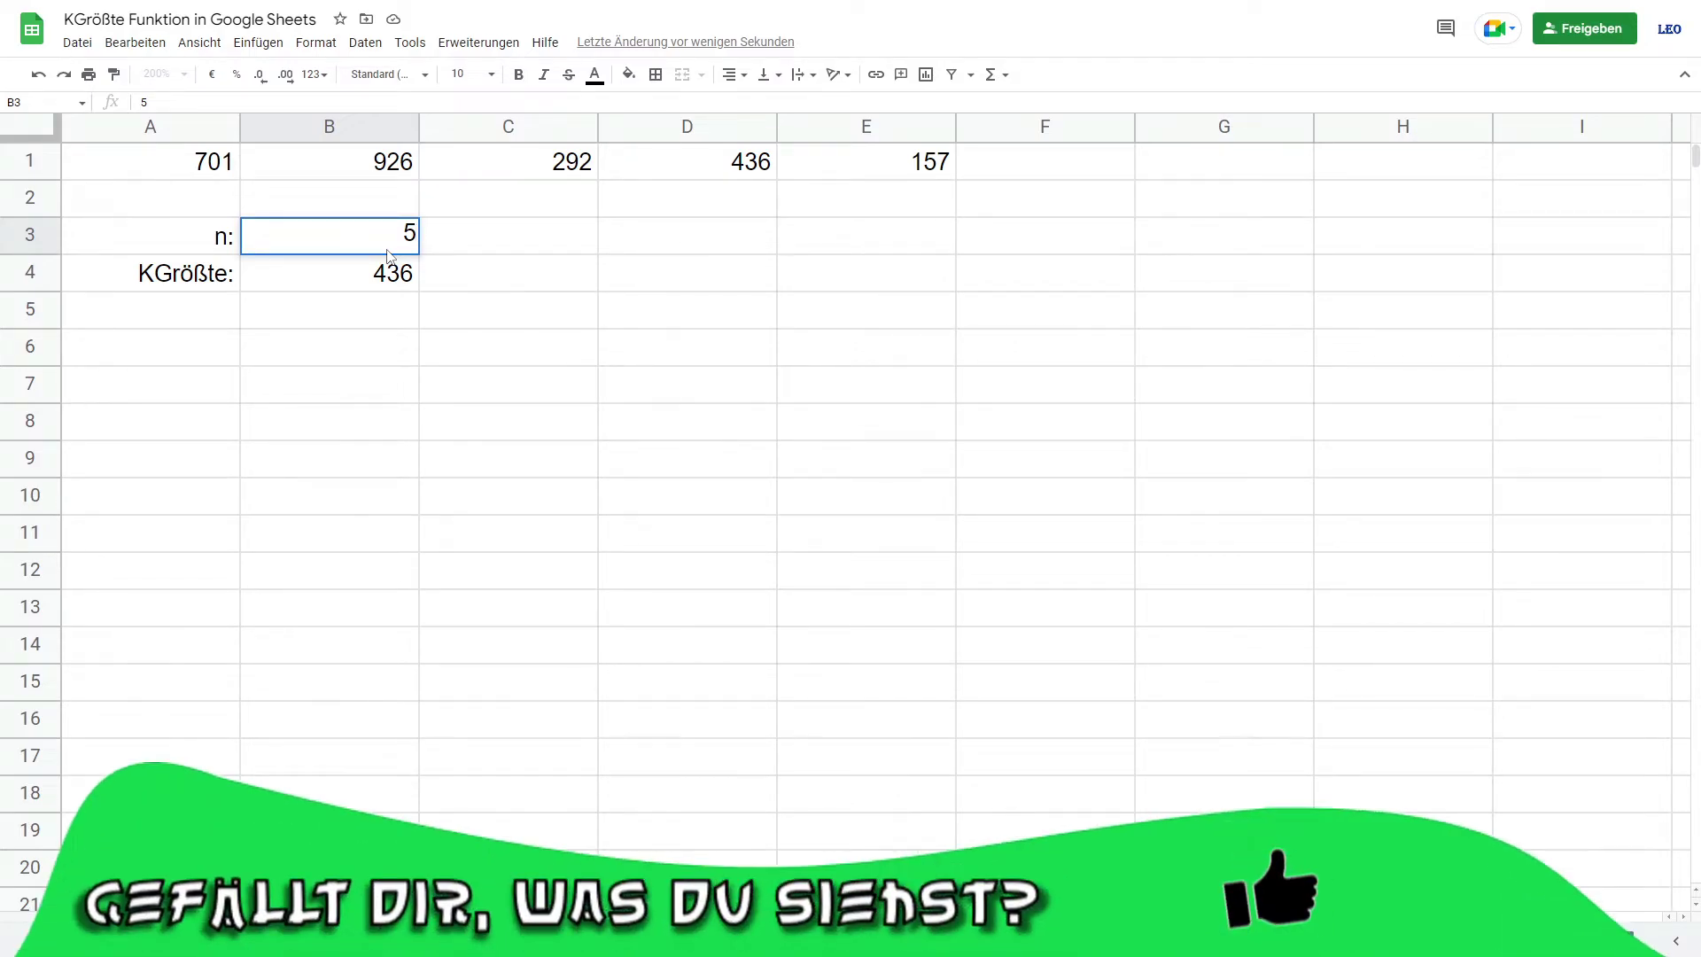
key(Return)
- Check E1's random-number formula, then set n back to 2 so B4 returns 795
click(425, 250)
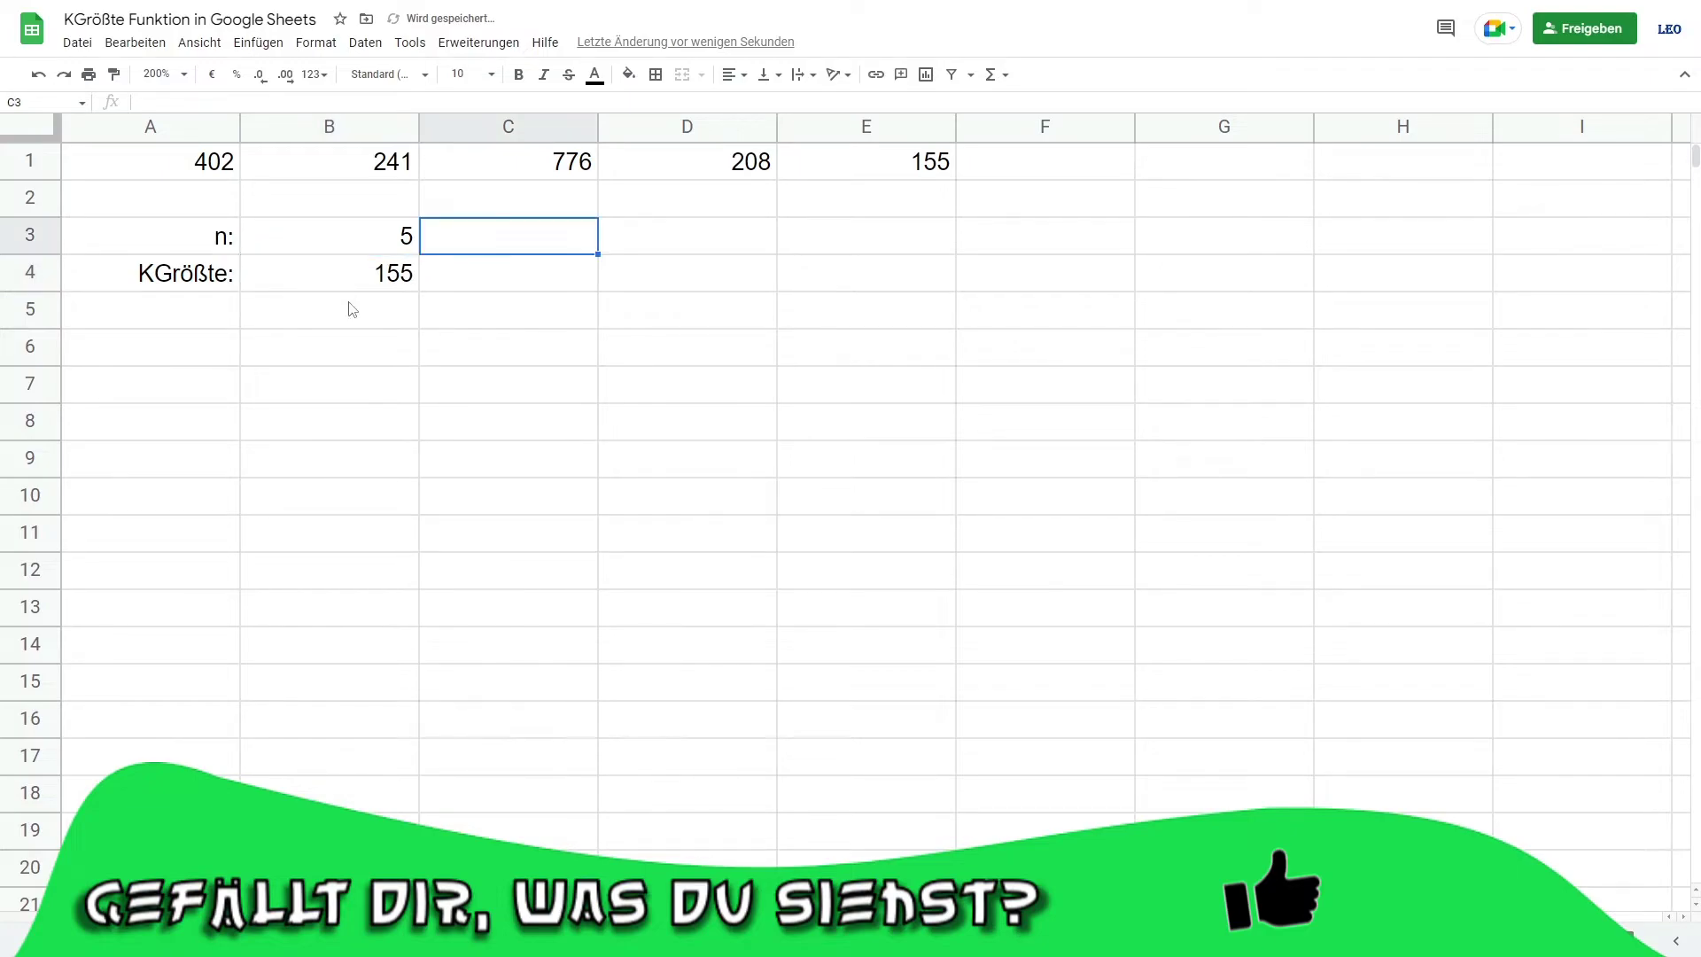
click(364, 305)
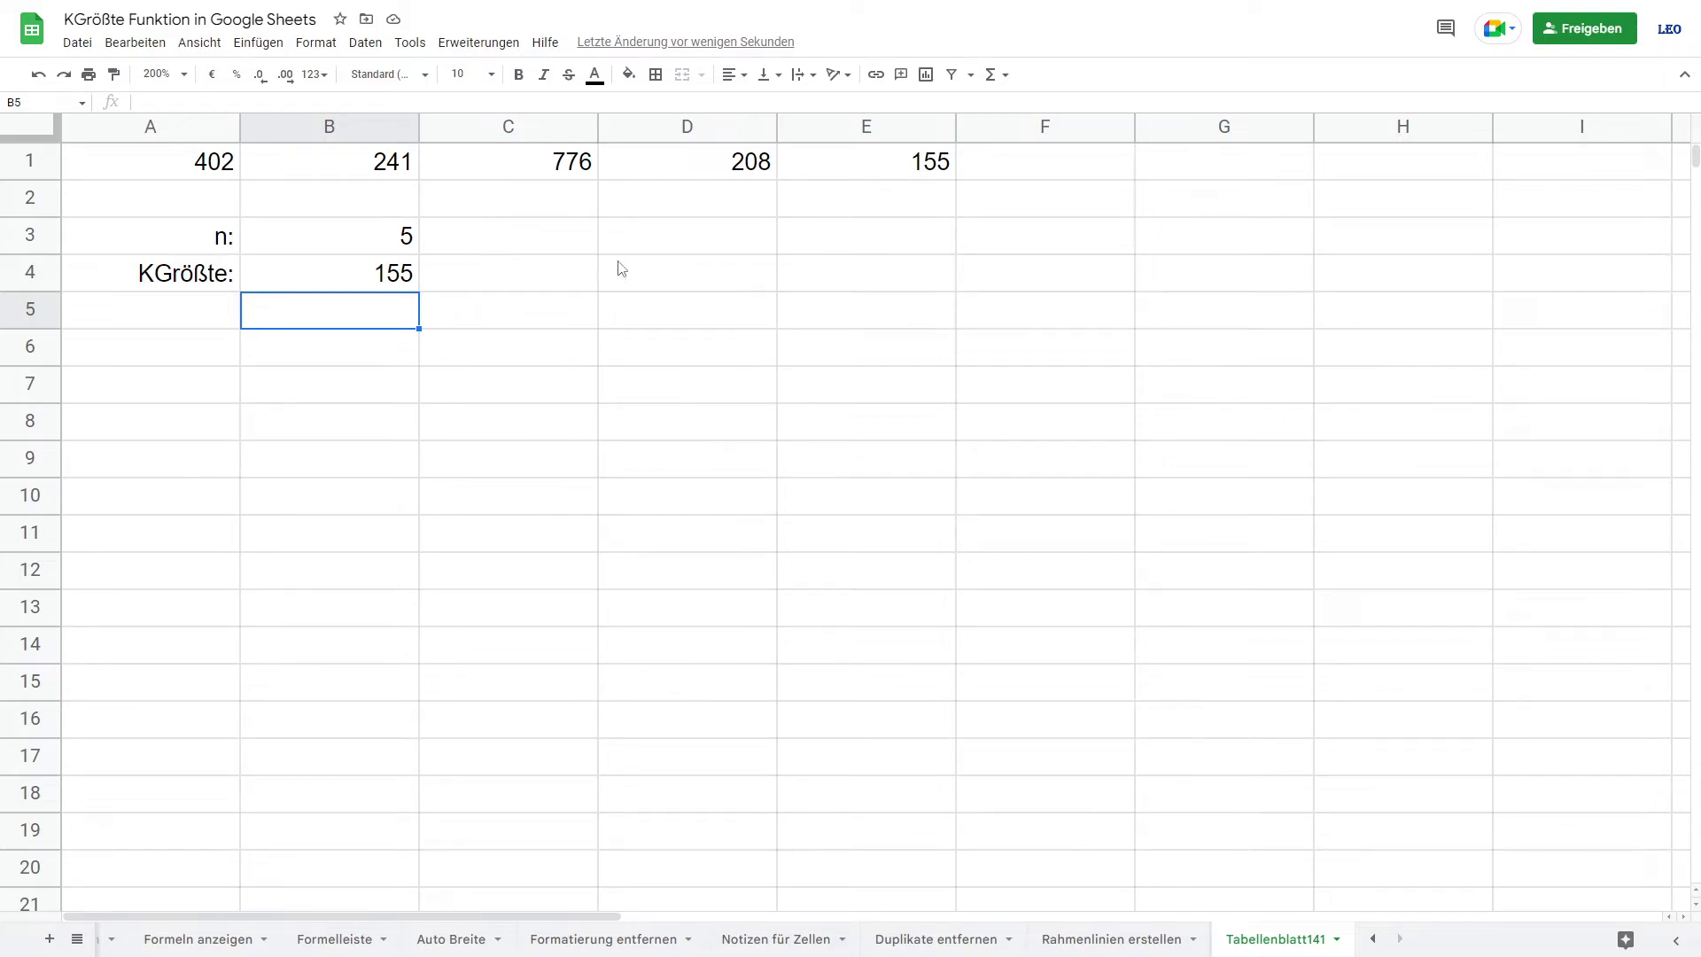
click(869, 169)
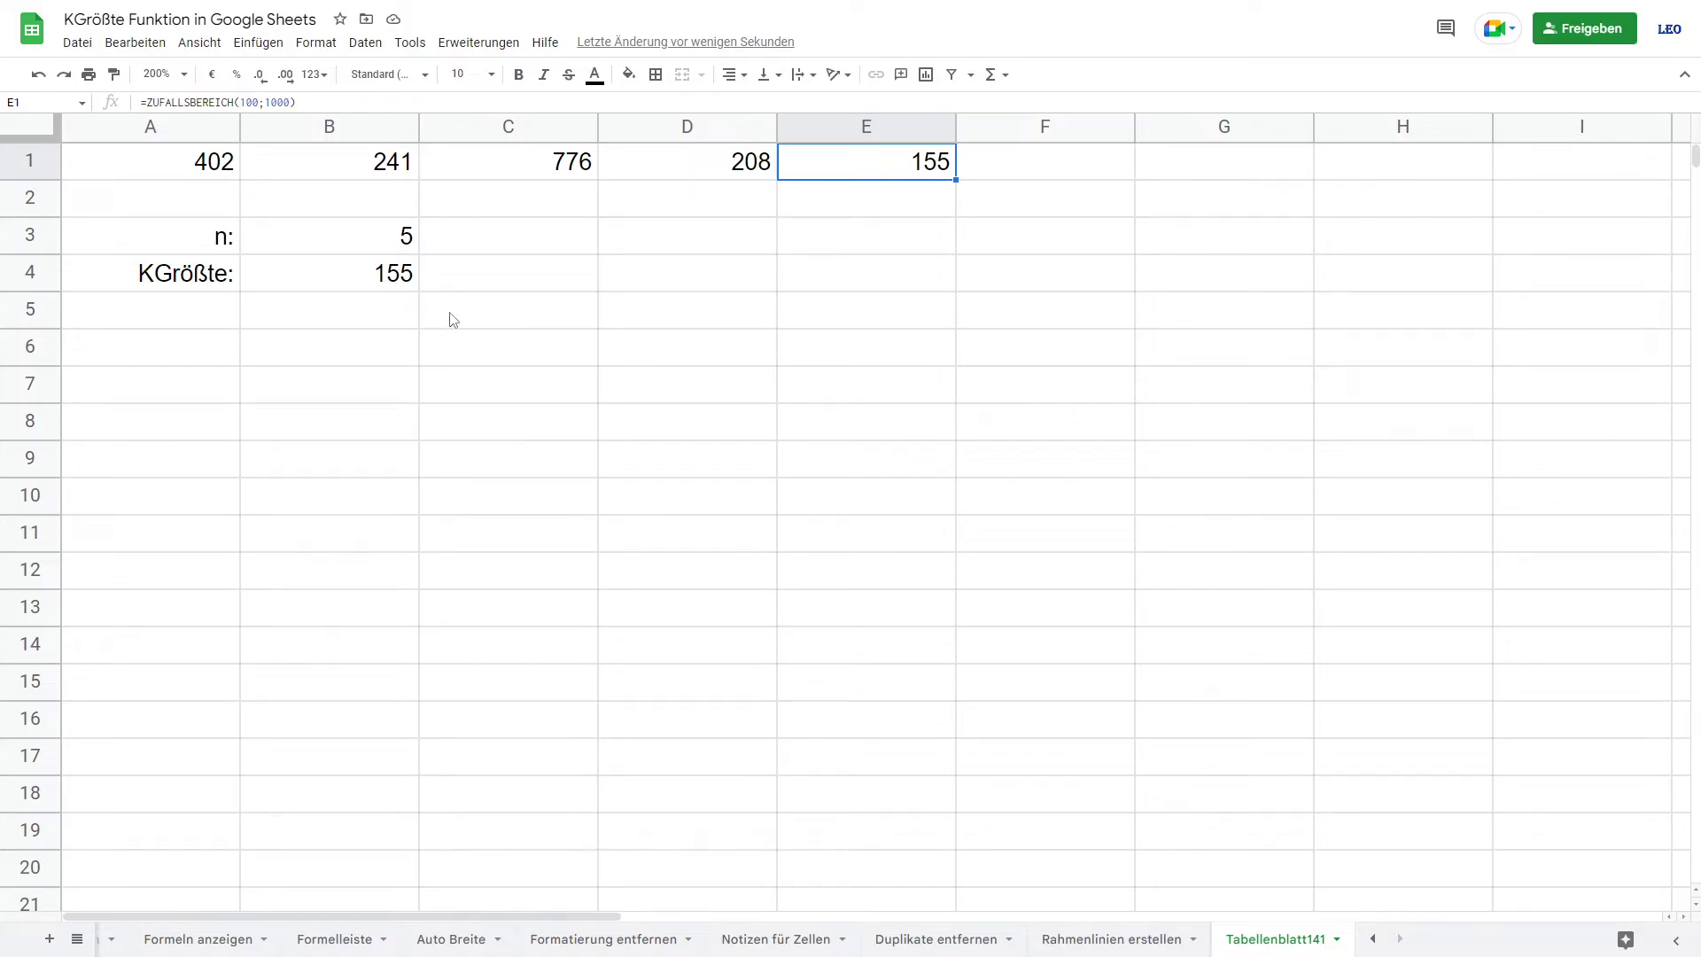
click(388, 241)
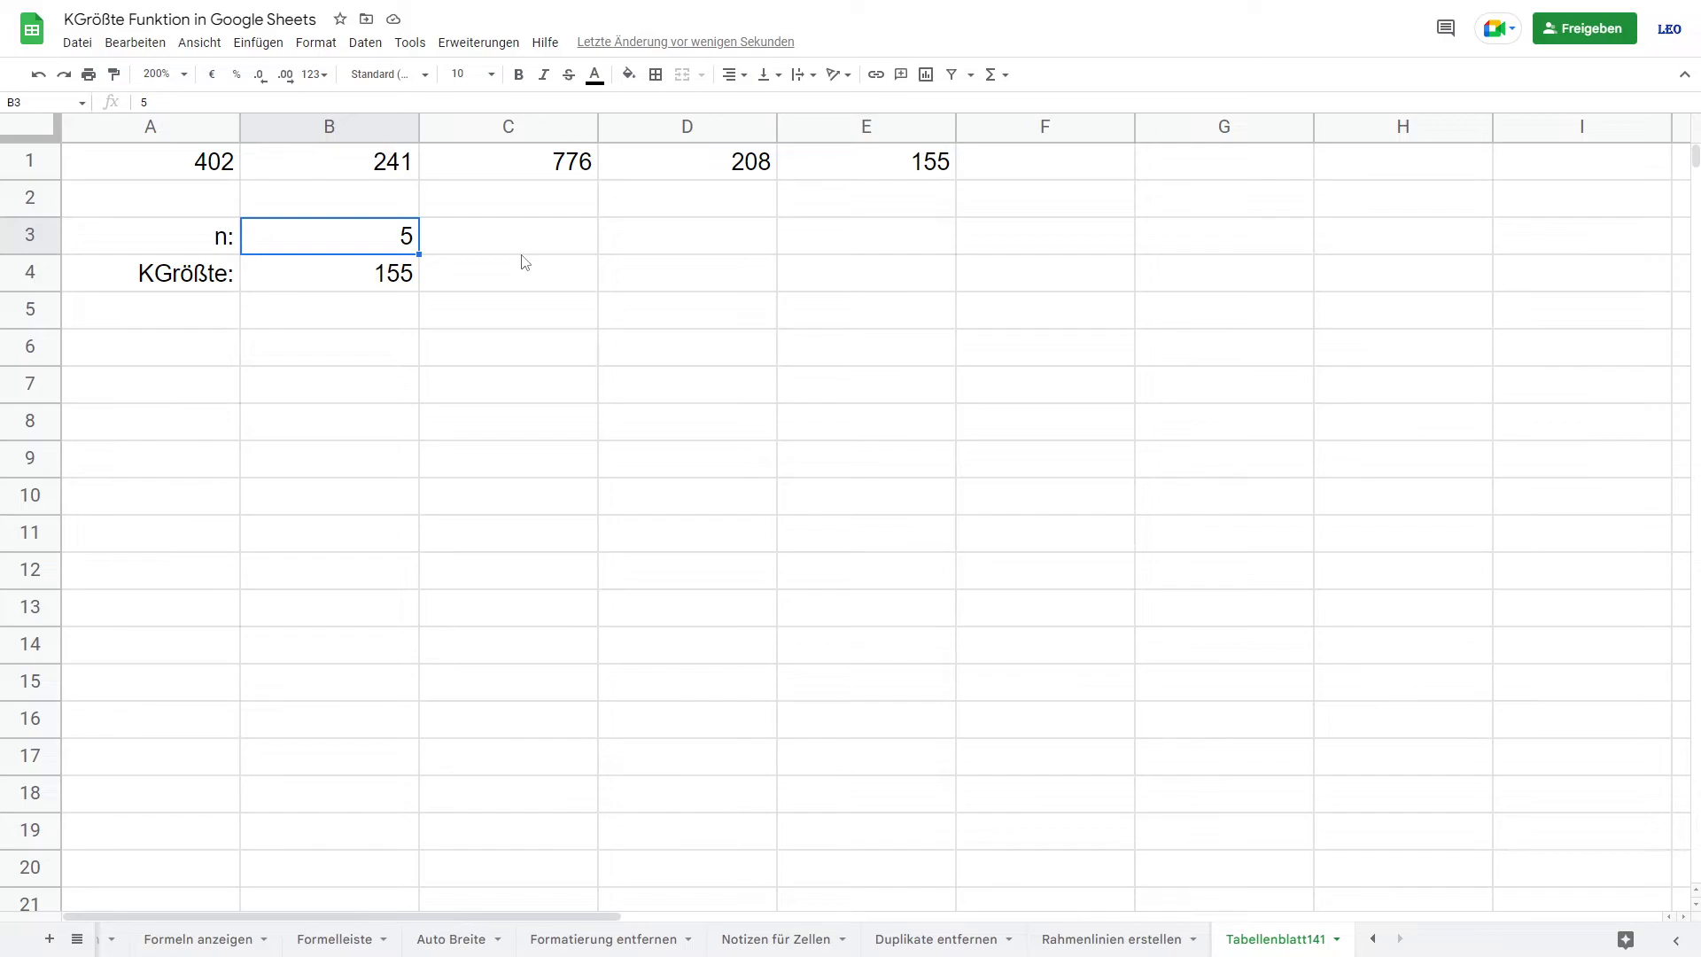
text(2)
key(Return)
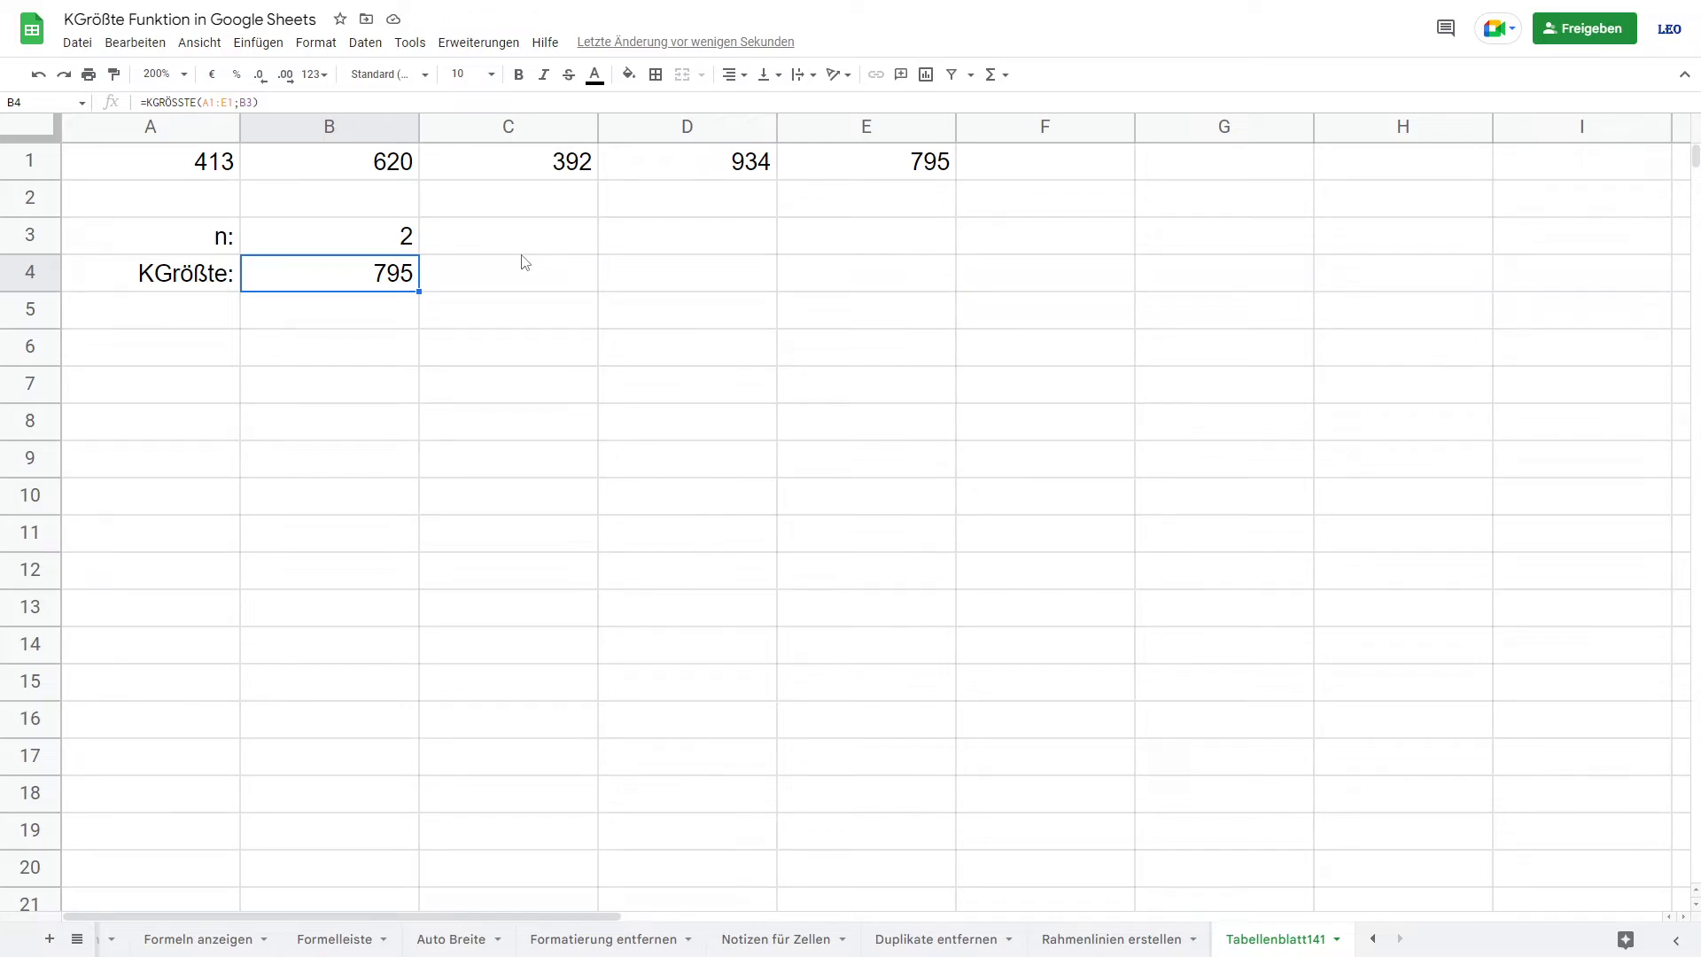
- Set n to 6, producing #ZAHL! in B4 because row 1 holds only five numbers
click(376, 235)
text(6)
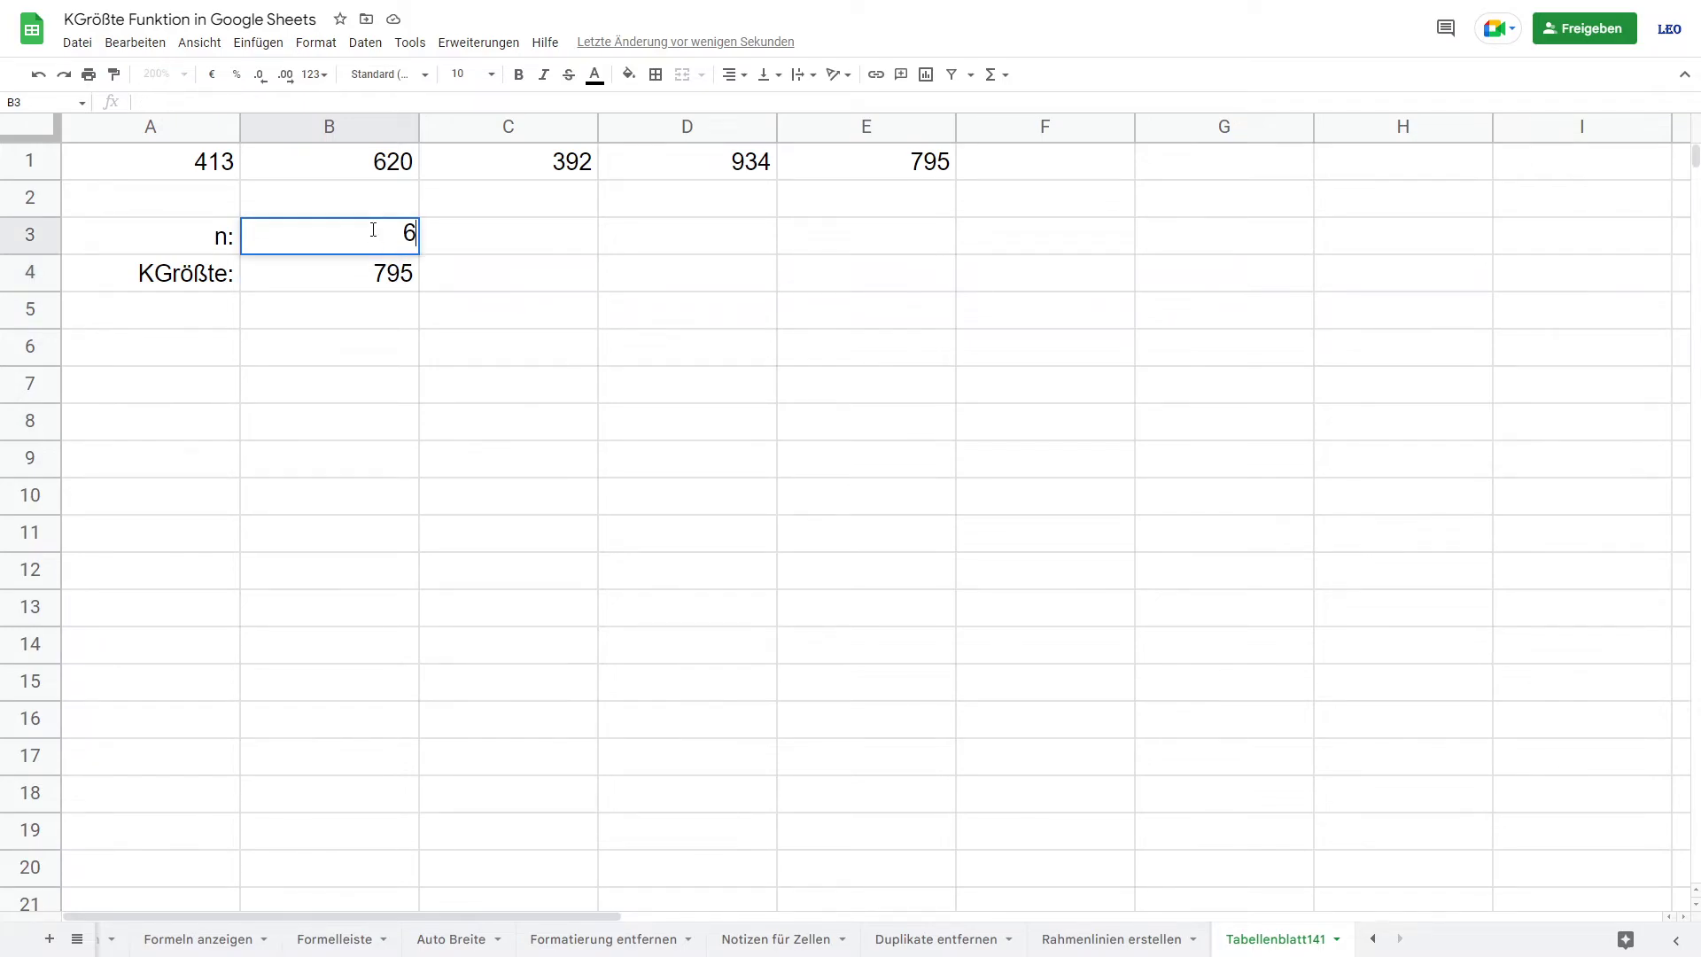
key(Return)
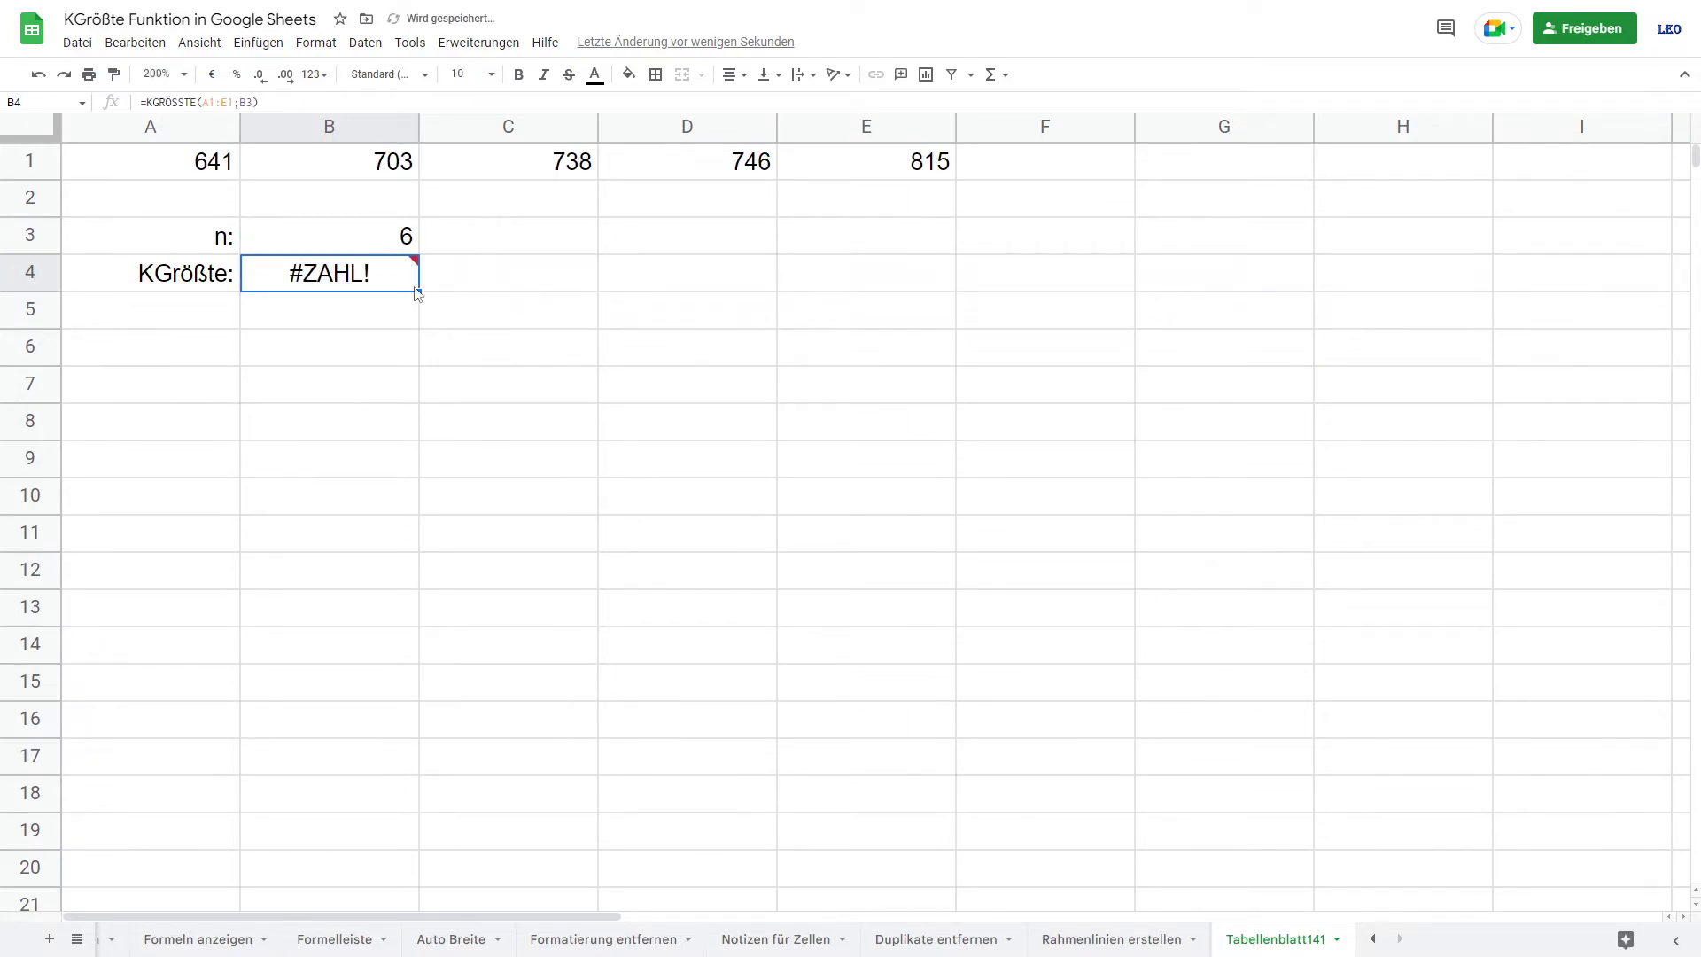
mouse_move(348, 279)
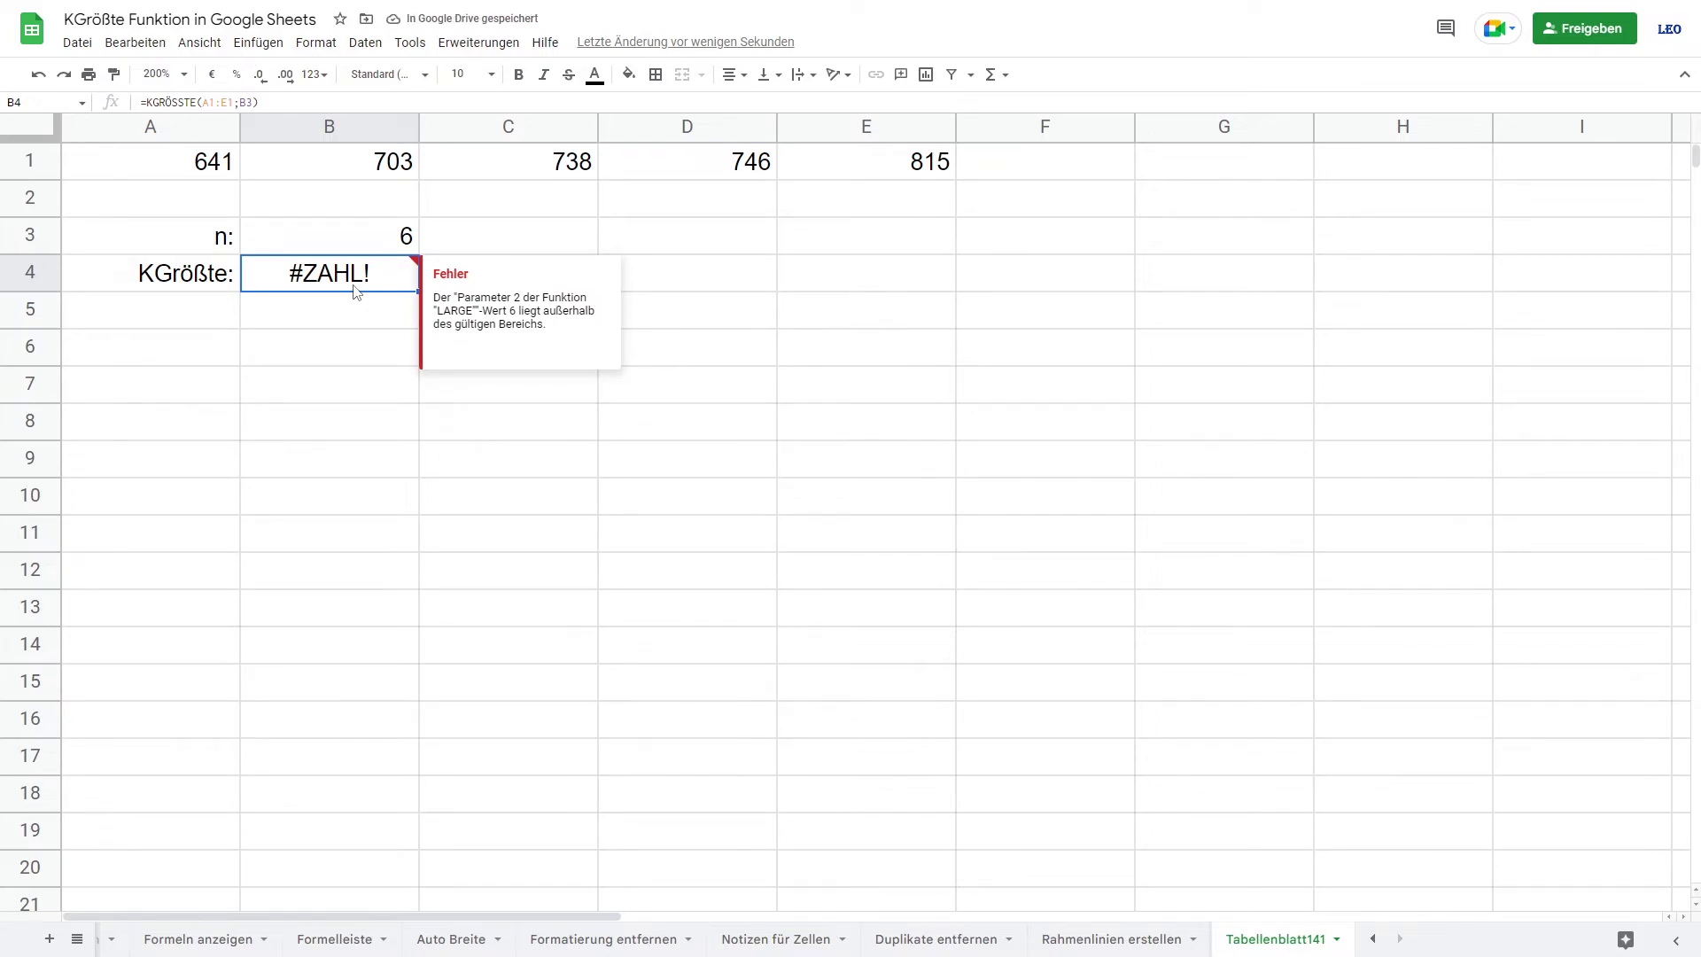
click(370, 253)
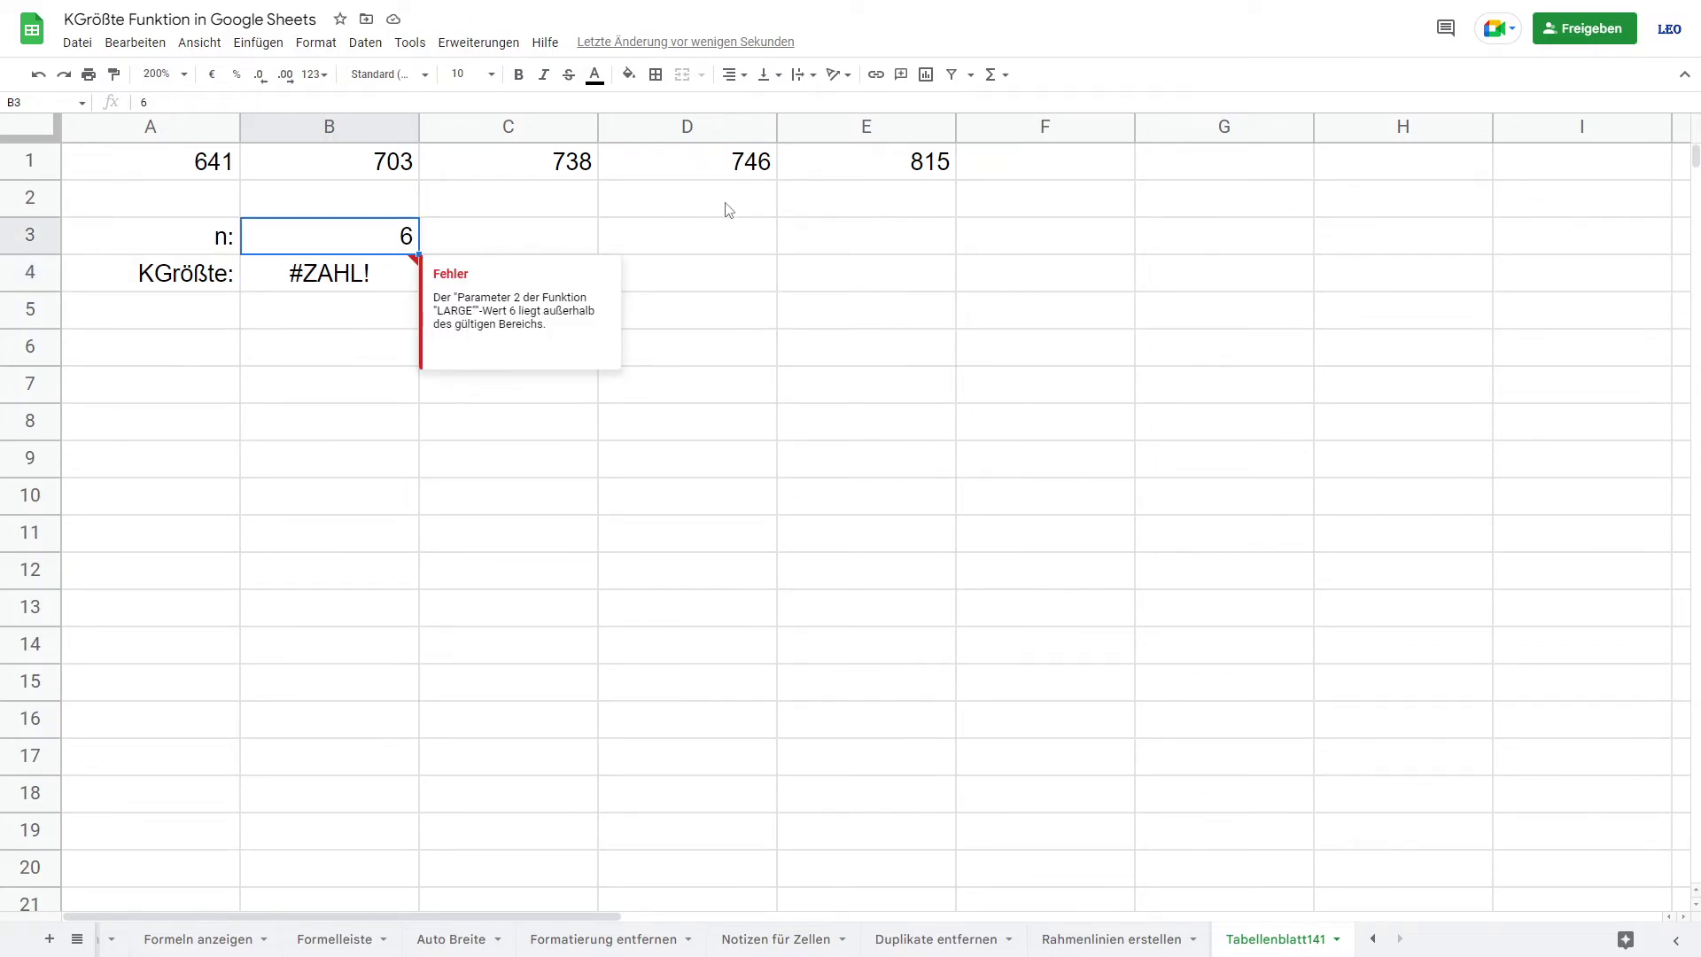
drag(197, 166, 946, 175)
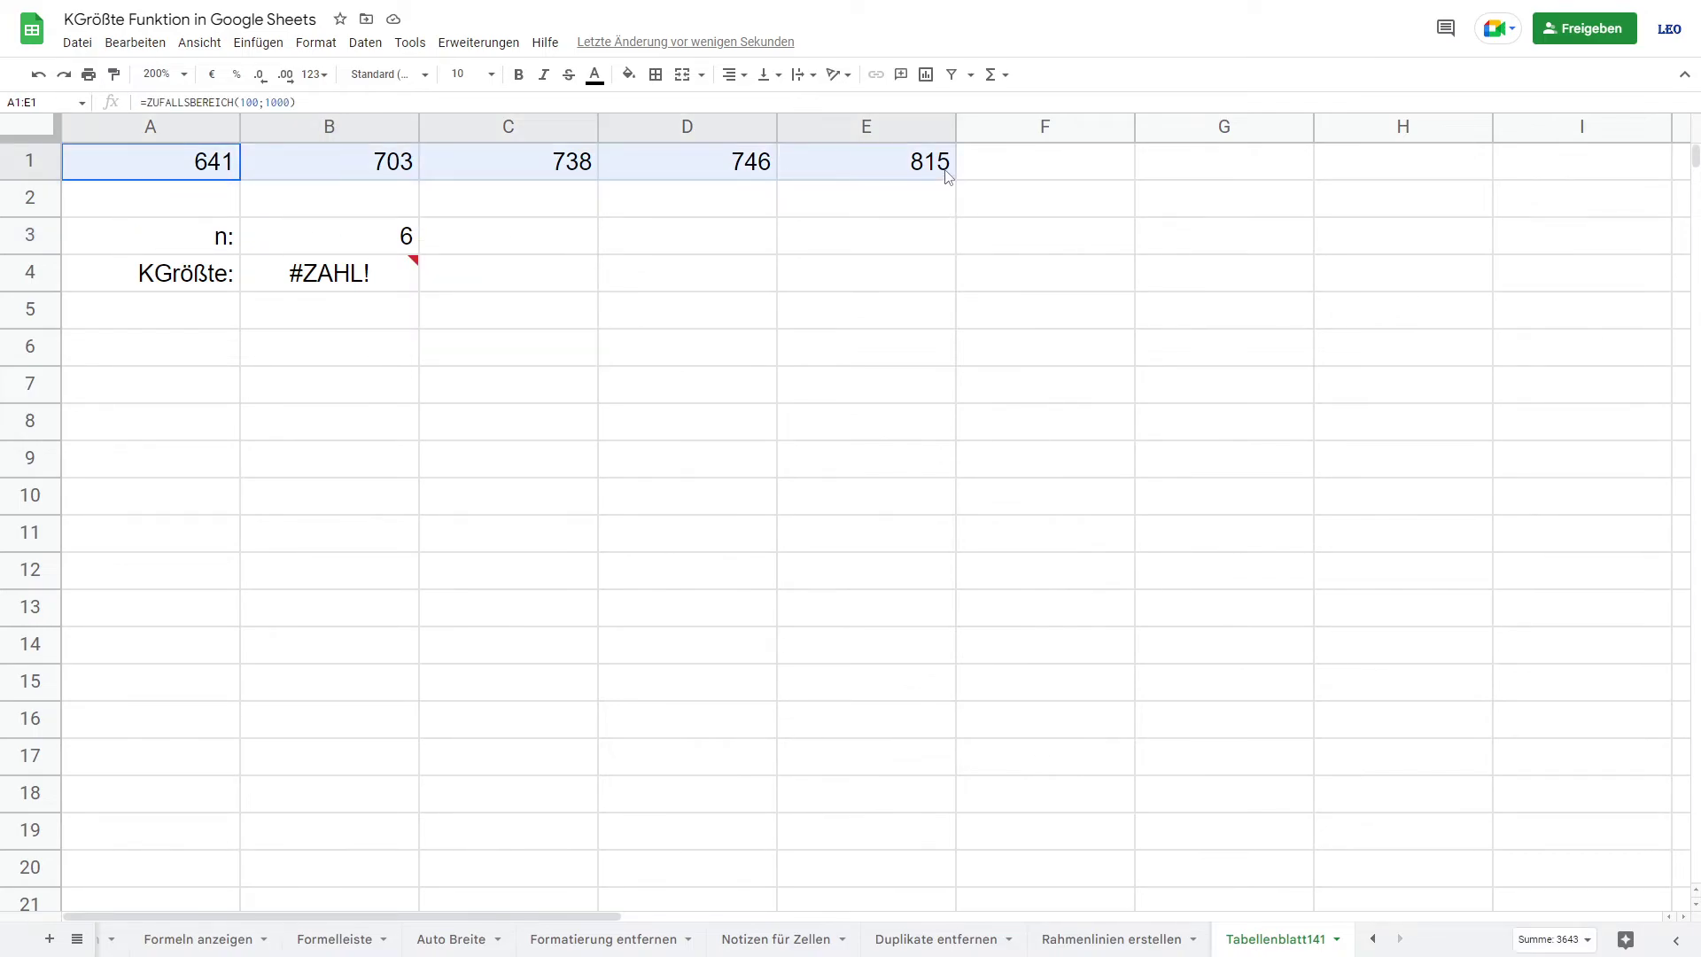
click(400, 237)
- Enter 2 in B3, clearing the error so B4 shows 842
text(2)
key(Return)
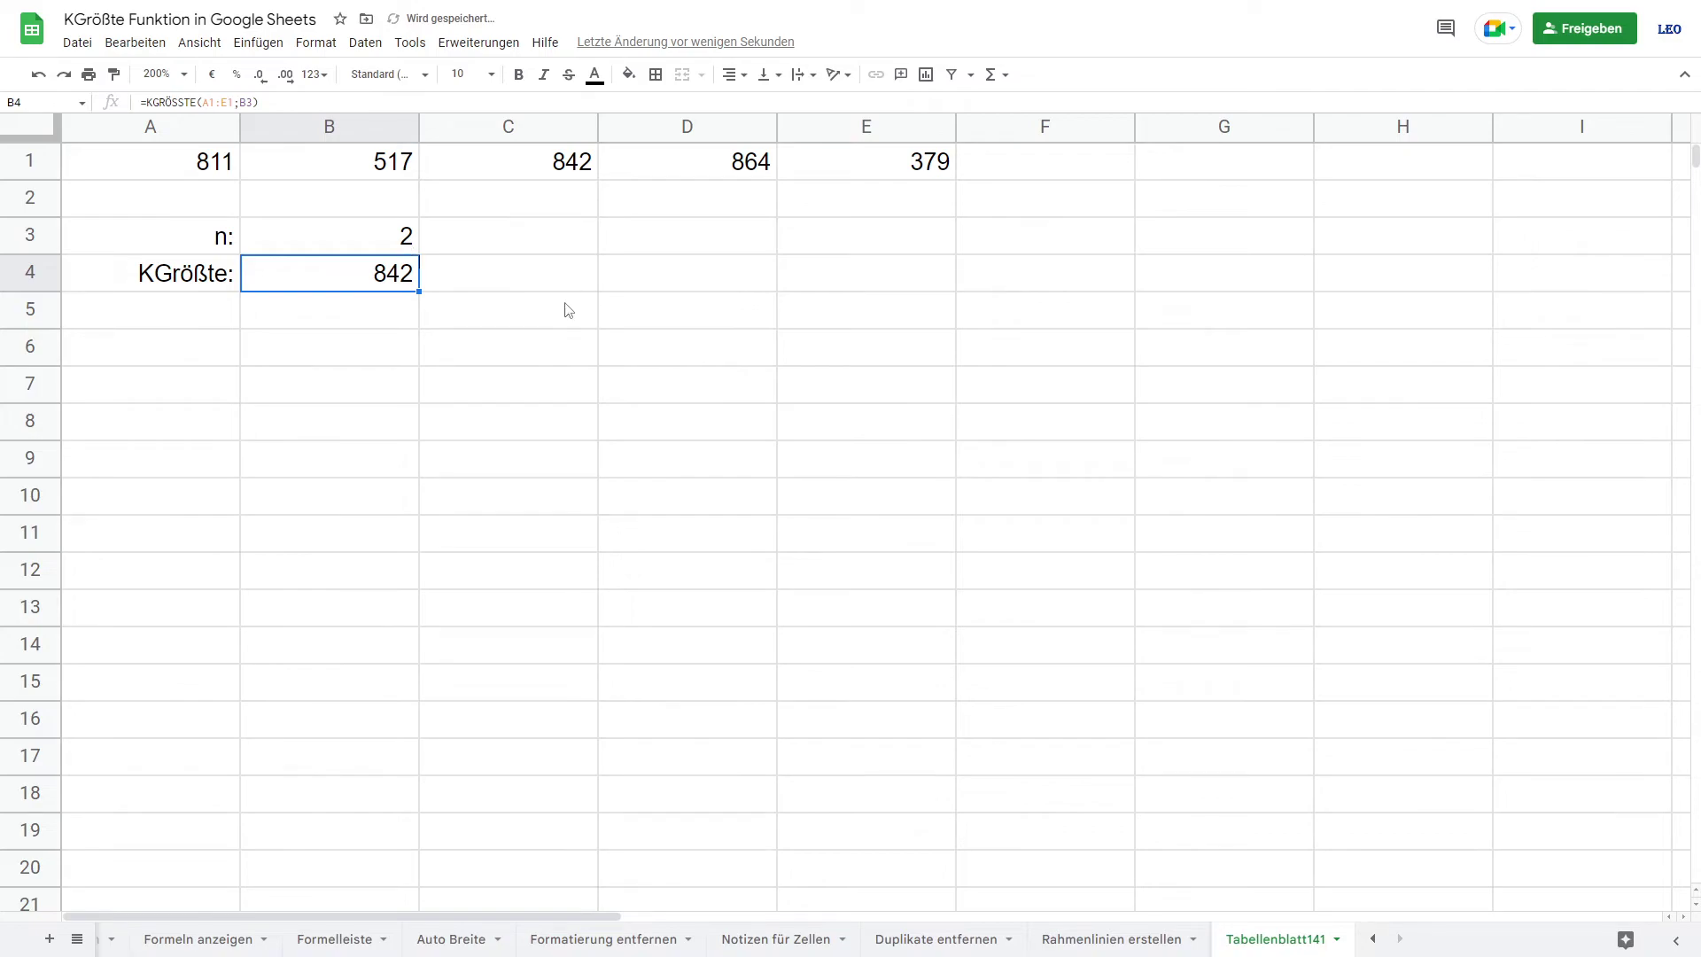